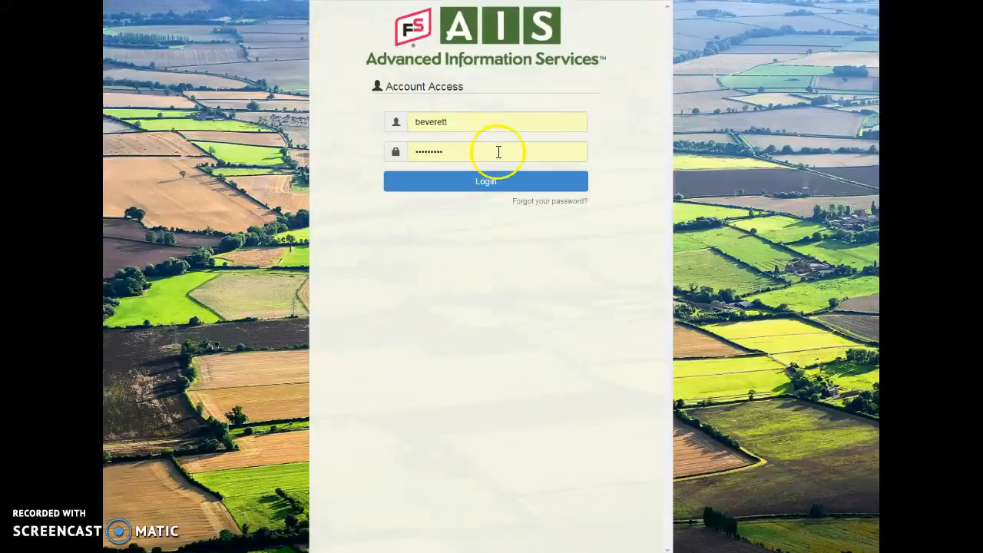
# Log in with the already filled-in account credentials and open Field Manager.
pyautogui.click(504, 183)
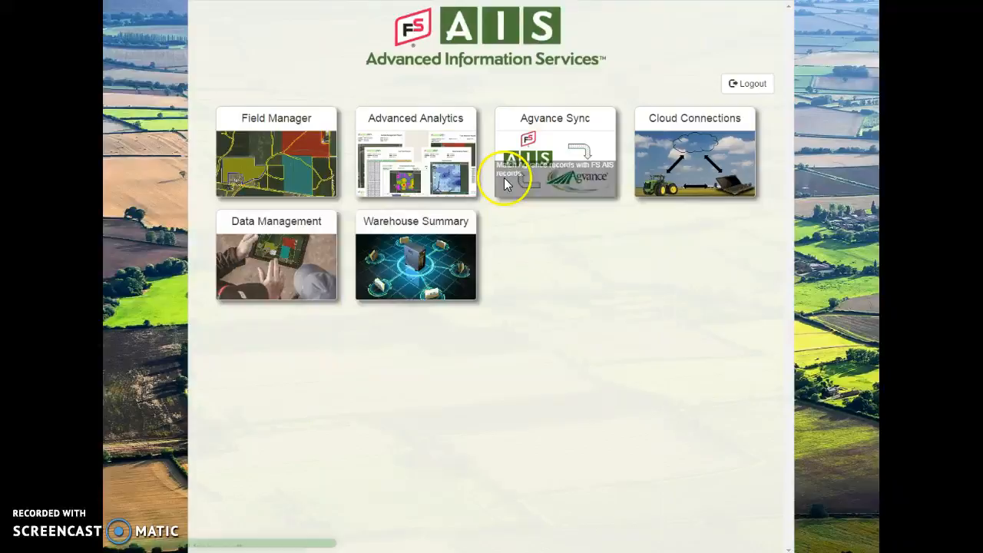
pyautogui.click(289, 144)
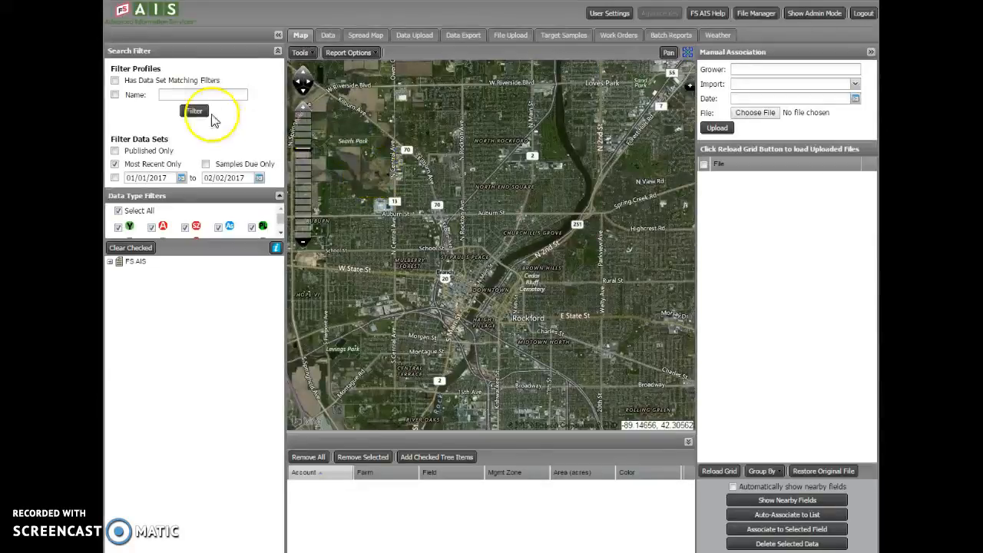
# Filter the profiles by the name "home 16" and fully expand the test account under GMKTEST Location.
pyautogui.click(195, 94)
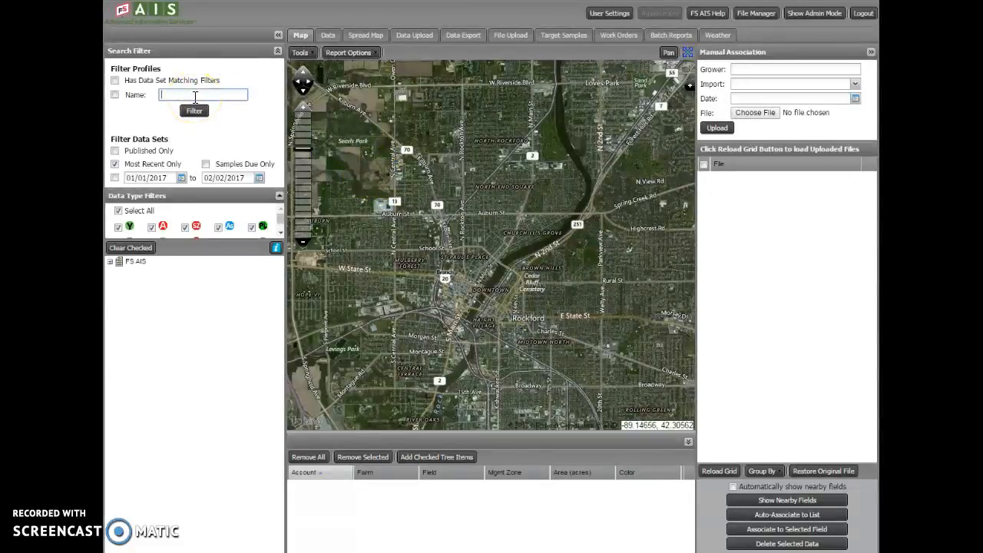
pyautogui.write('home 16')
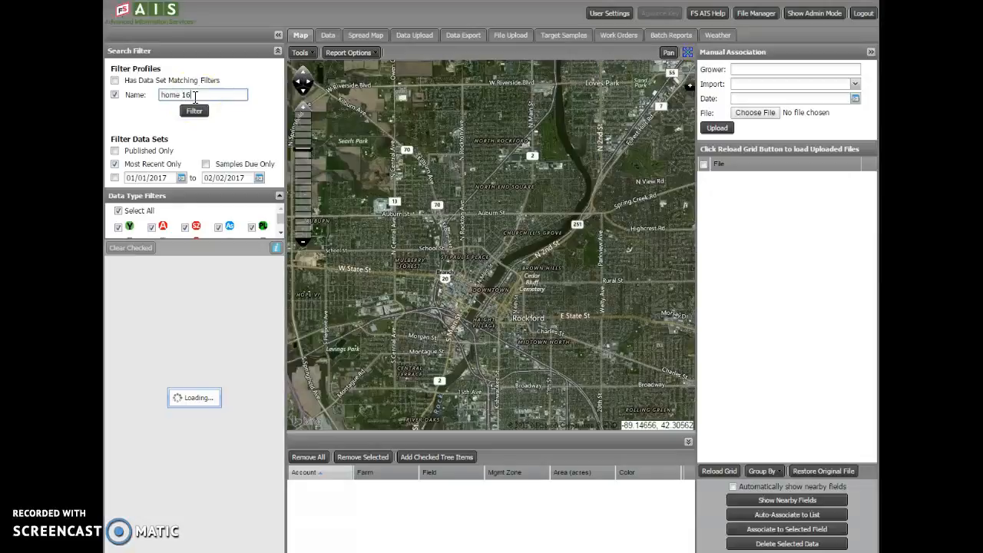
pyautogui.click(112, 262)
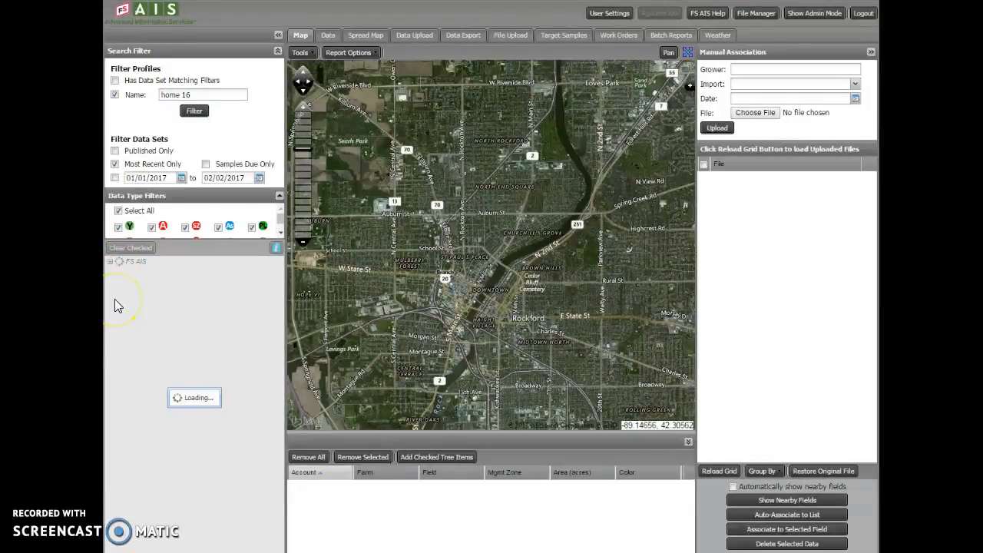
pyautogui.click(119, 338)
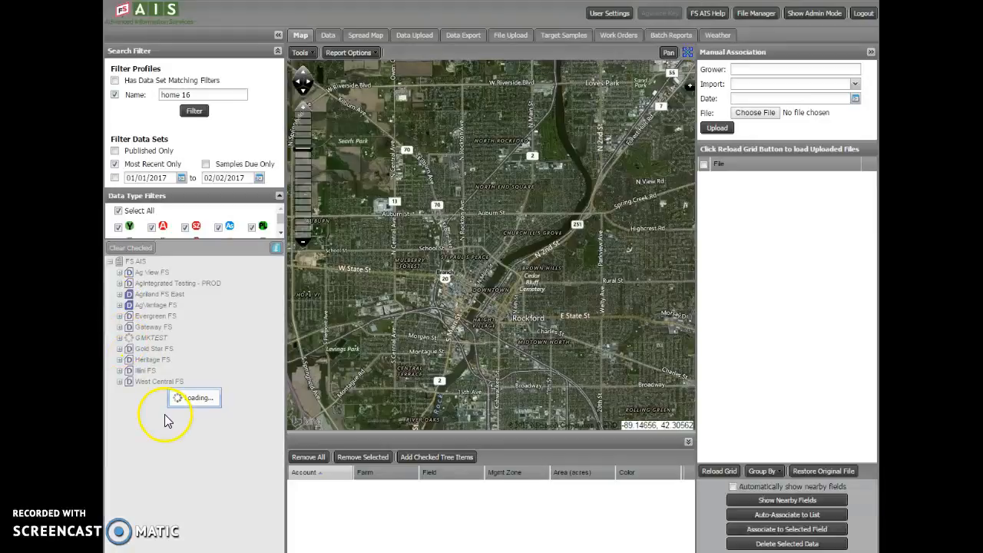
pyautogui.click(129, 349)
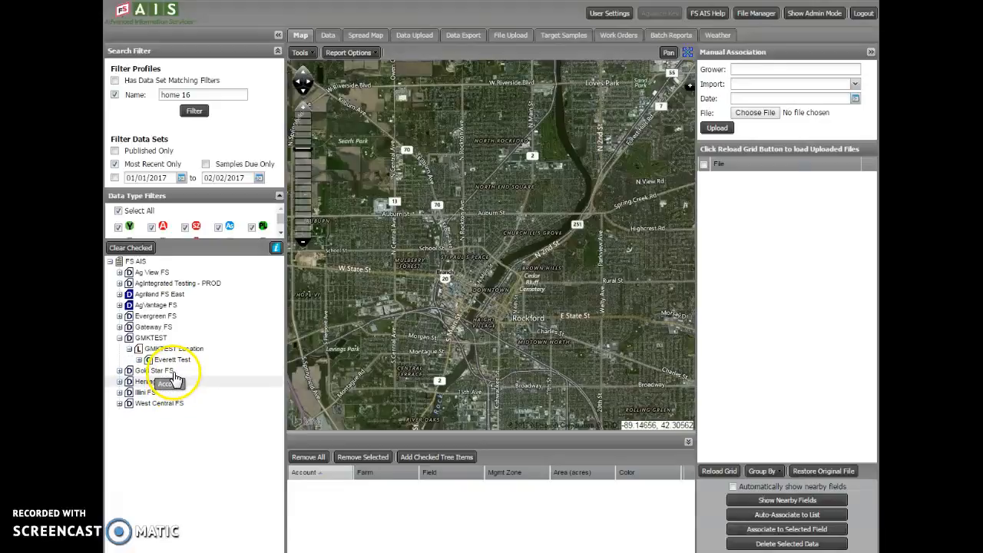
pyautogui.rightClick(172, 360)
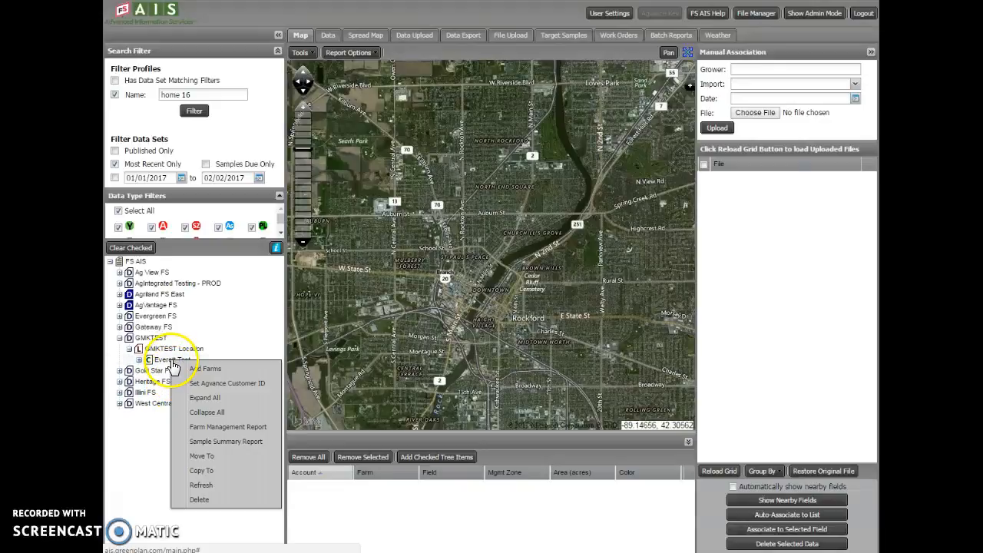
pyautogui.click(217, 399)
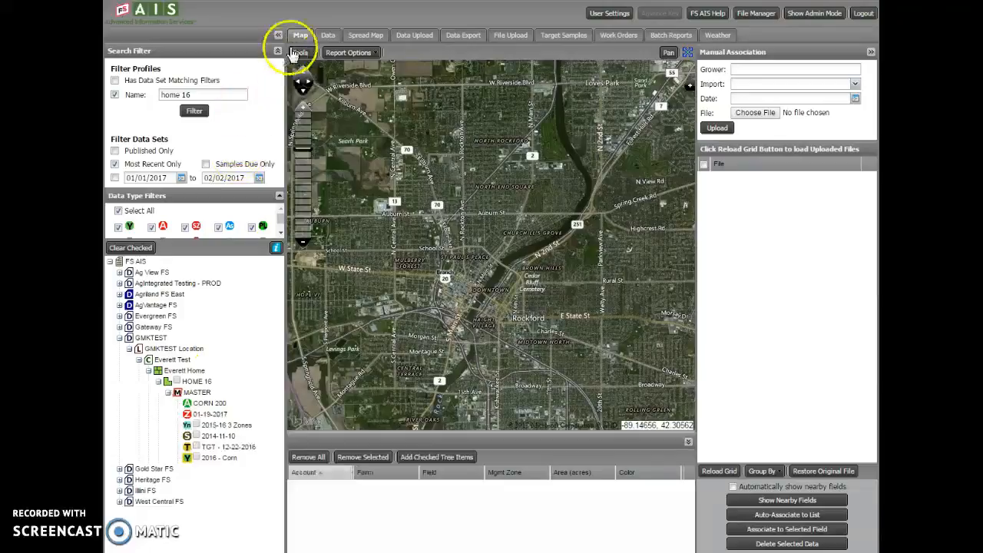
# Open the Variable Rx Zones form of Spread Map and add the HOME 16 field to its profile grid.
pyautogui.click(356, 37)
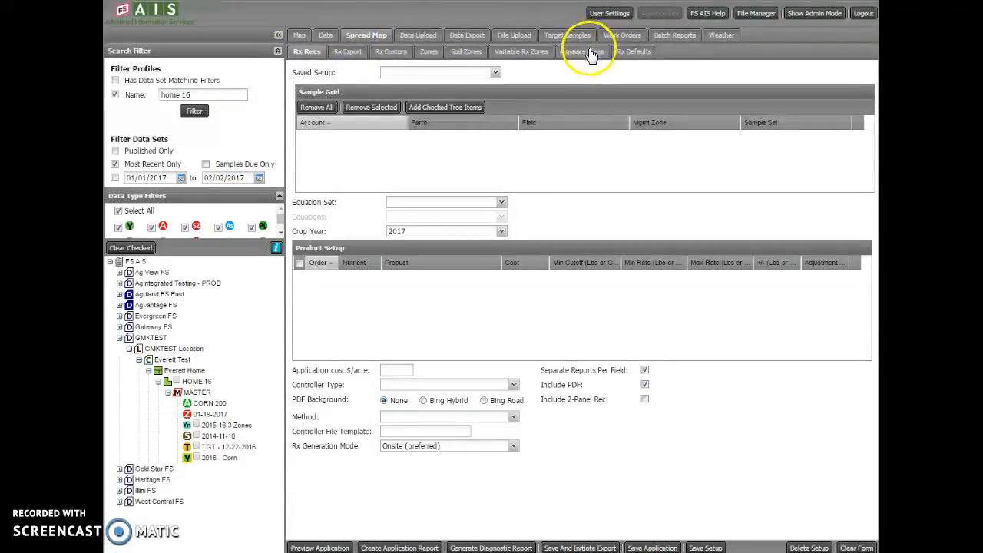
pyautogui.click(520, 51)
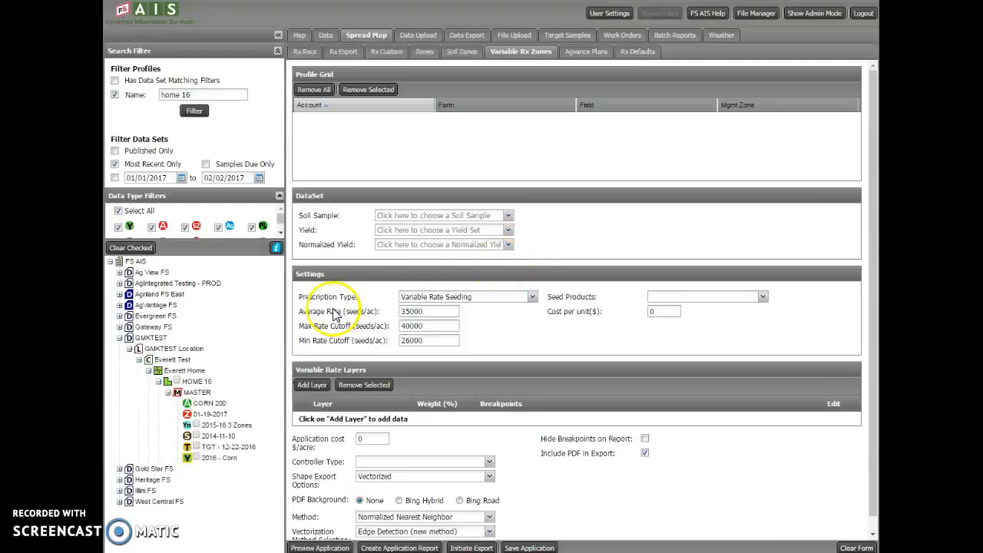
pyautogui.moveTo(214, 388); pyautogui.dragTo(397, 162)
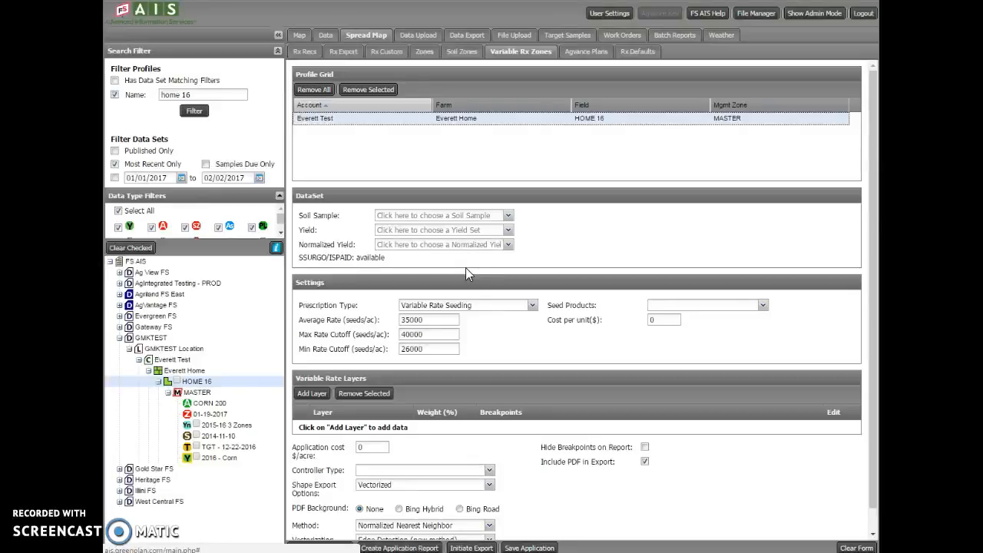
# Choose soil sample 2014-11-10, yield set 2016 - Corn and normalized yield 2015-16 3 Zones as the data sets.
pyautogui.click(503, 217)
pyautogui.click(434, 228)
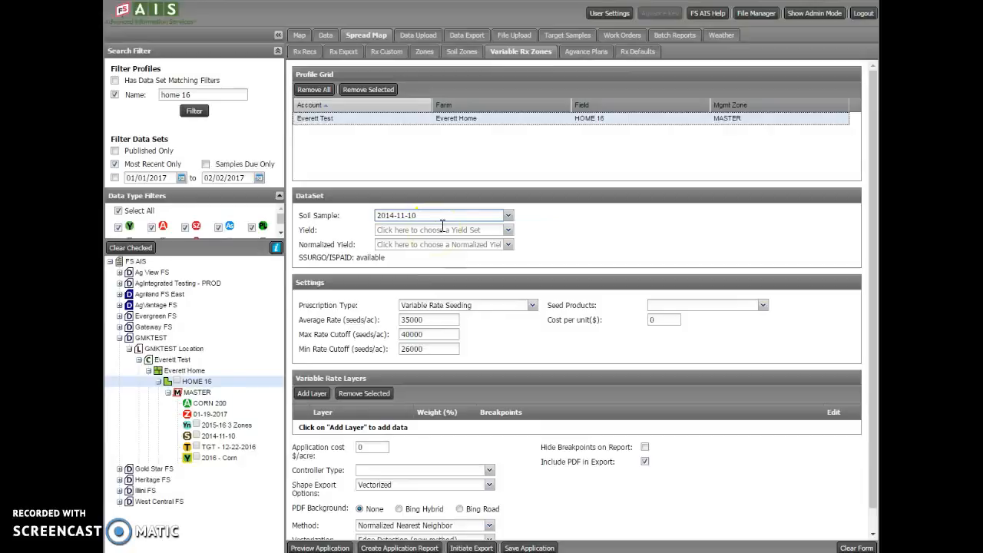
pyautogui.click(509, 231)
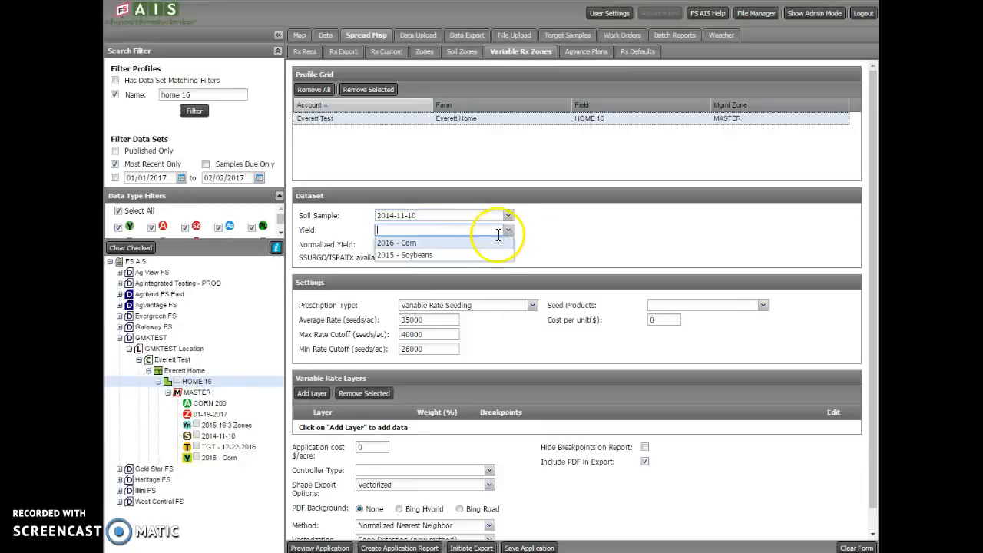
pyautogui.click(474, 244)
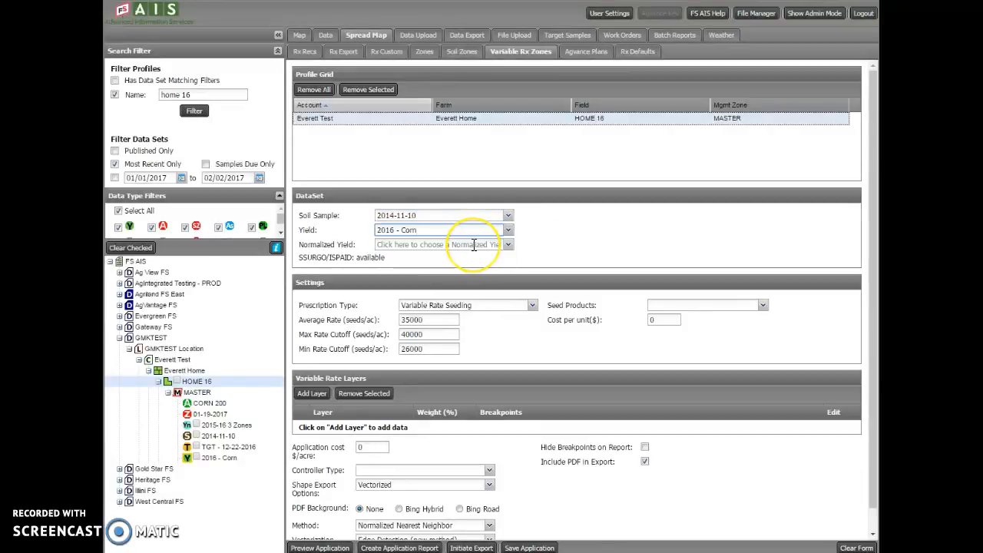
pyautogui.click(474, 245)
pyautogui.click(476, 260)
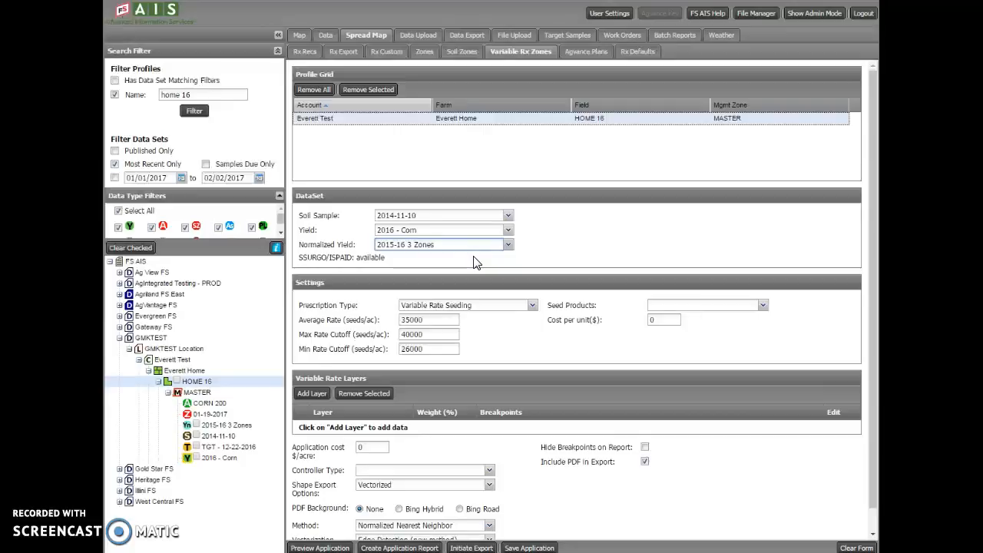
pyautogui.click(495, 258)
pyautogui.click(422, 331)
pyautogui.click(405, 318)
pyautogui.click(421, 312)
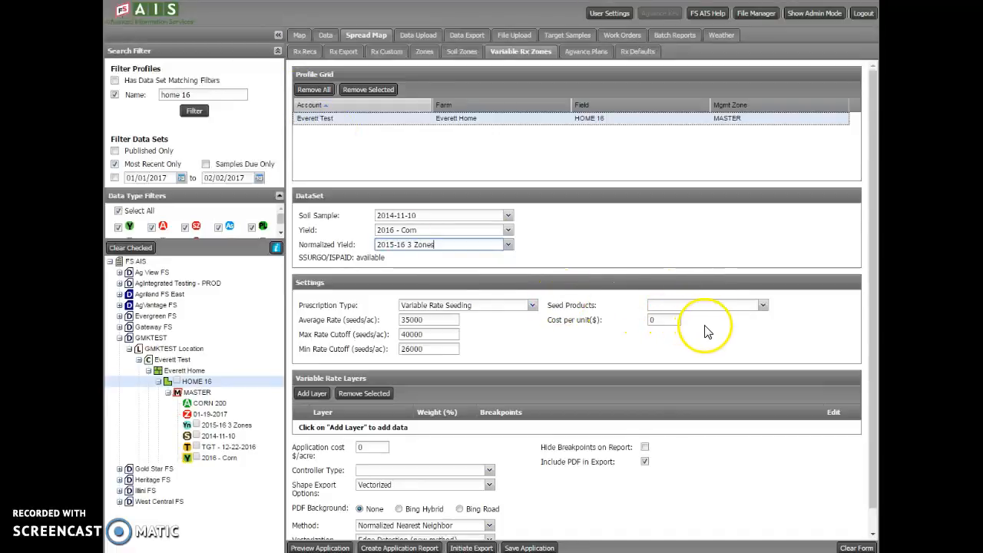
# Set the seed product to Seed Corn with a cost per unit of 307 dollars.
pyautogui.click(761, 306)
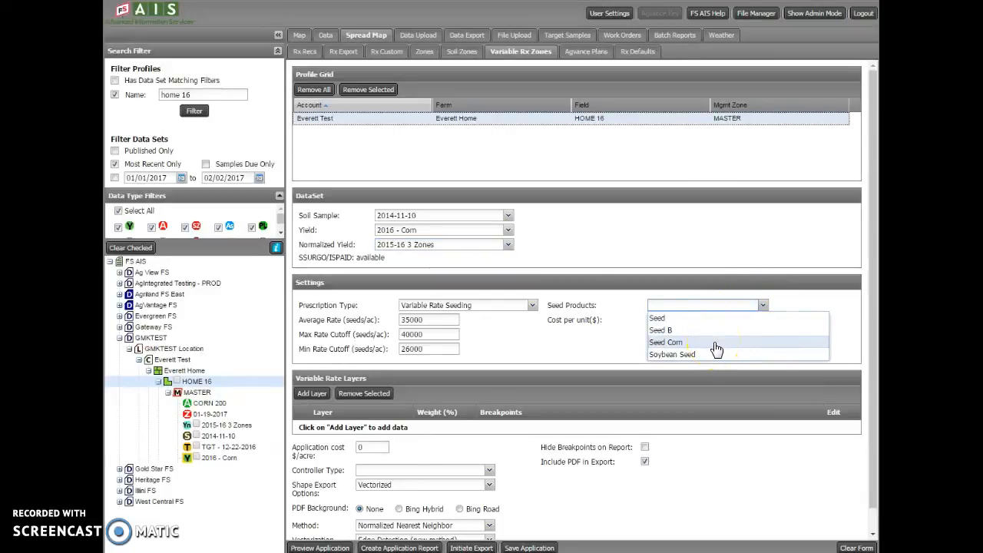
pyautogui.click(714, 343)
pyautogui.click(701, 359)
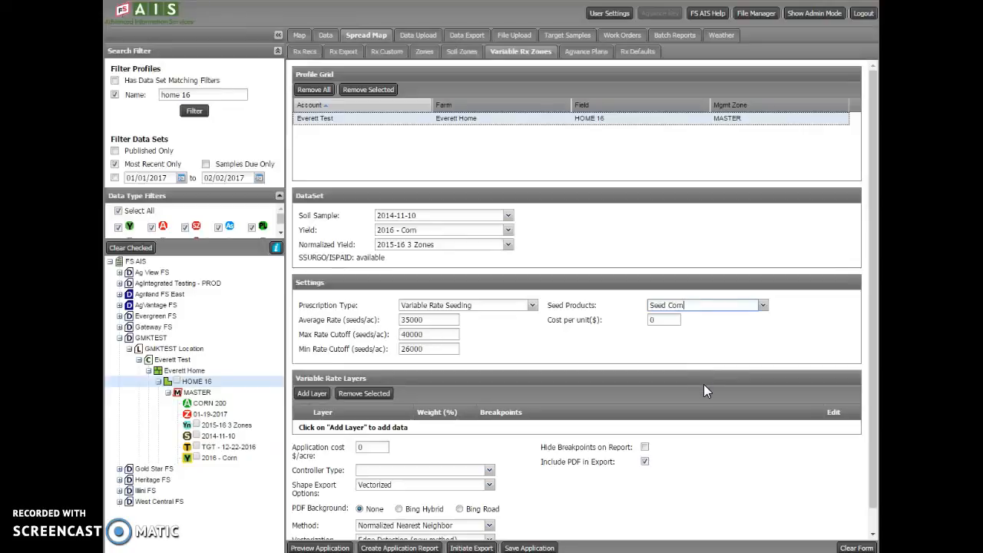
pyautogui.click(663, 321)
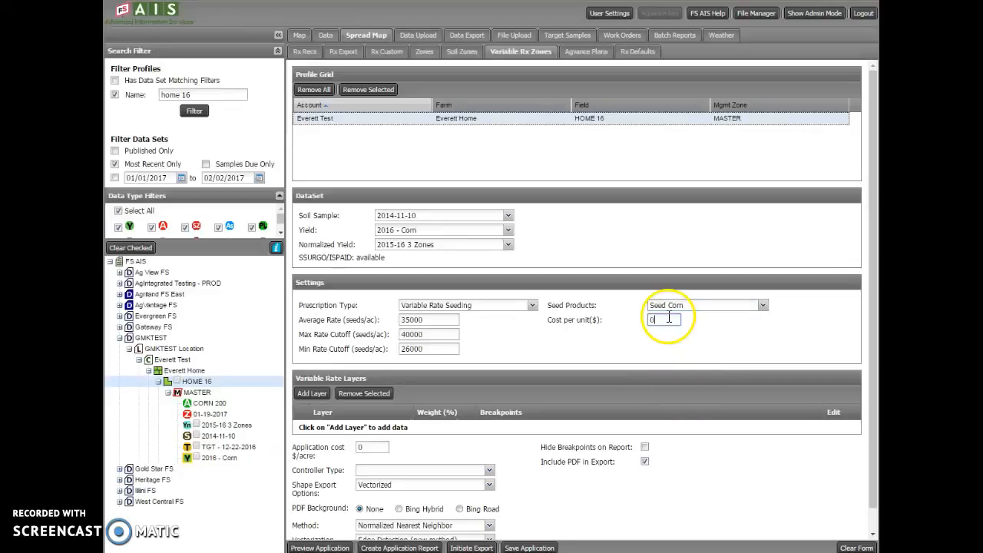
pyautogui.write('297')
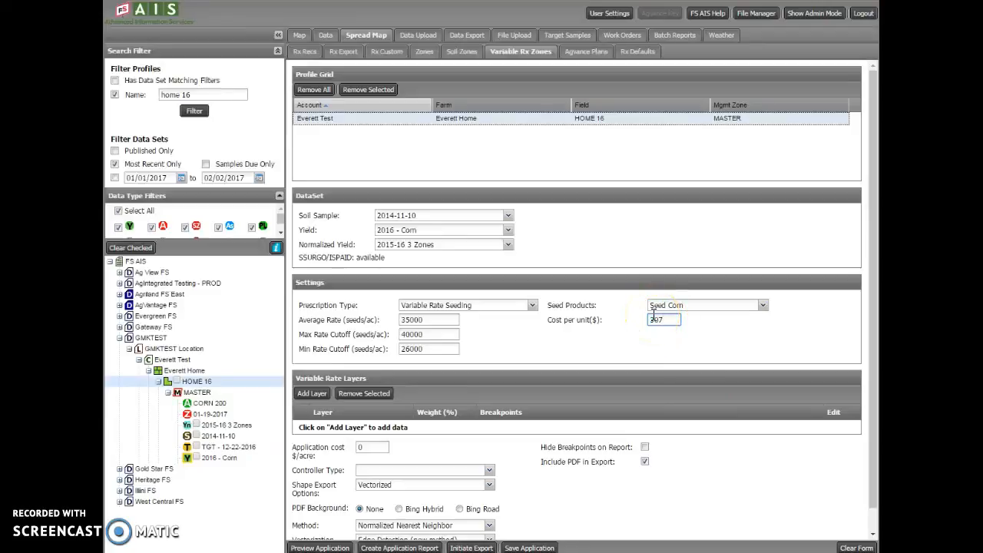
# Add three empty layers to the variable rate layers.
pyautogui.scroll(-1, 469, 384)
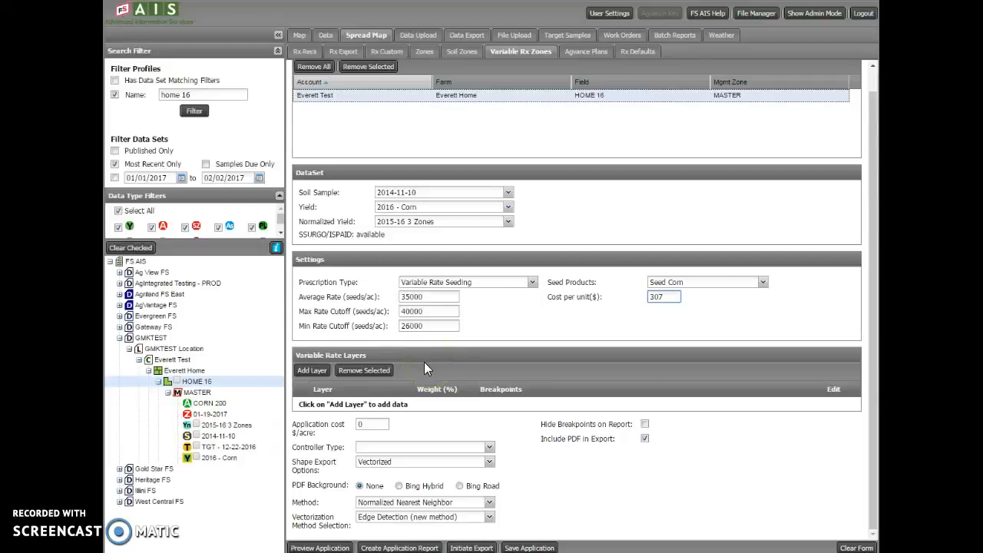
pyautogui.click(311, 371)
pyautogui.click(311, 371)
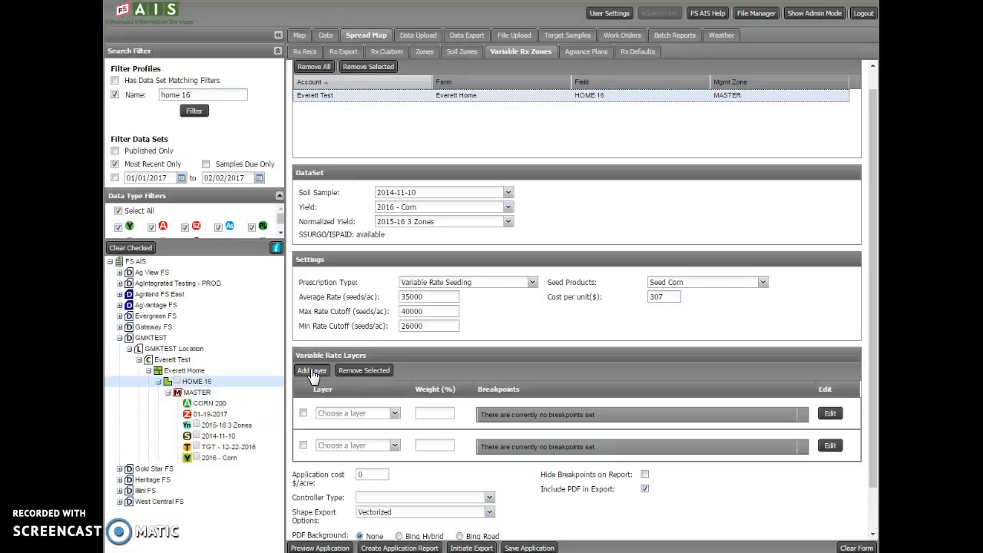
pyautogui.click(311, 371)
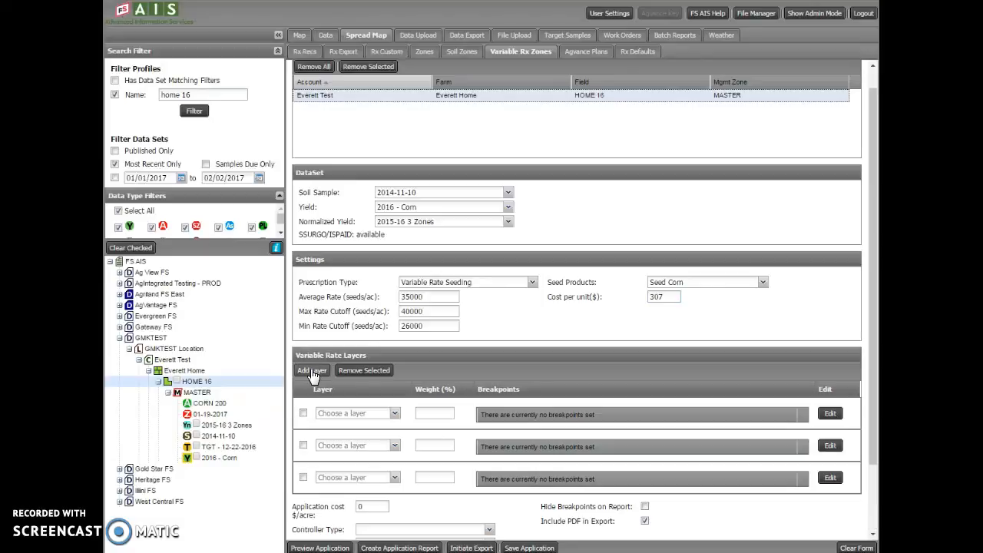
# Assign SSURGO to the first variable rate layer, 2015-16 3 Zones to the second and CEC to the third.
pyautogui.click(394, 415)
pyautogui.scroll(-2, 373, 270)
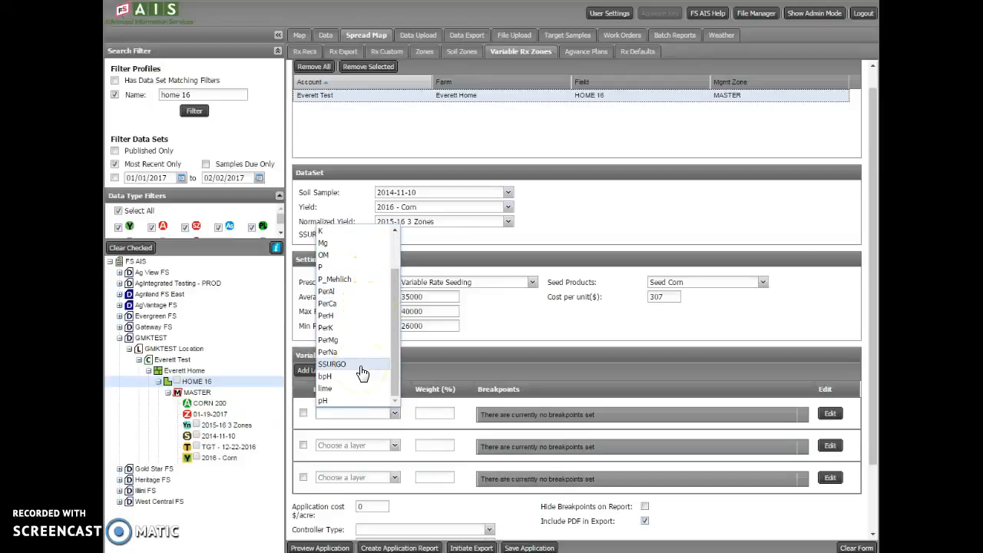
pyautogui.click(361, 368)
pyautogui.click(394, 448)
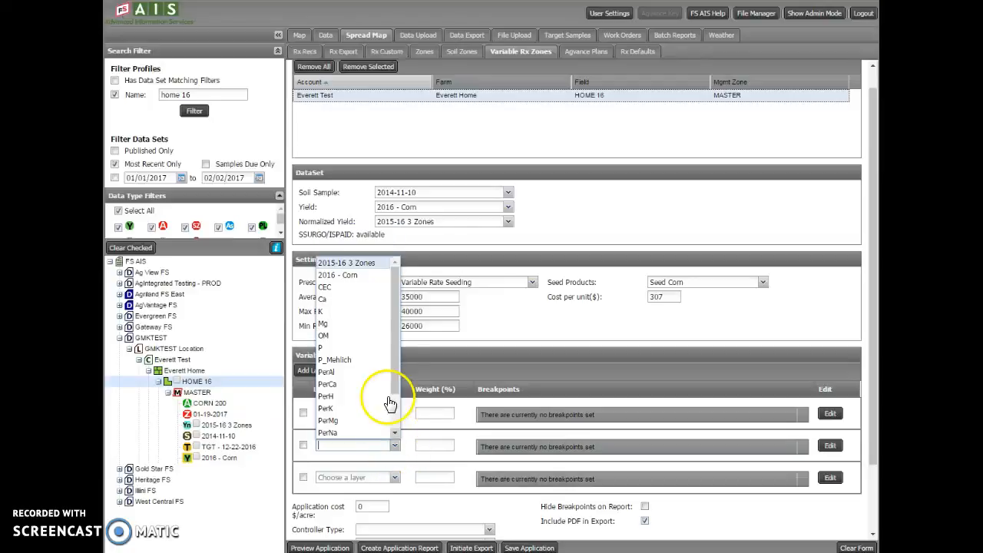
pyautogui.click(382, 265)
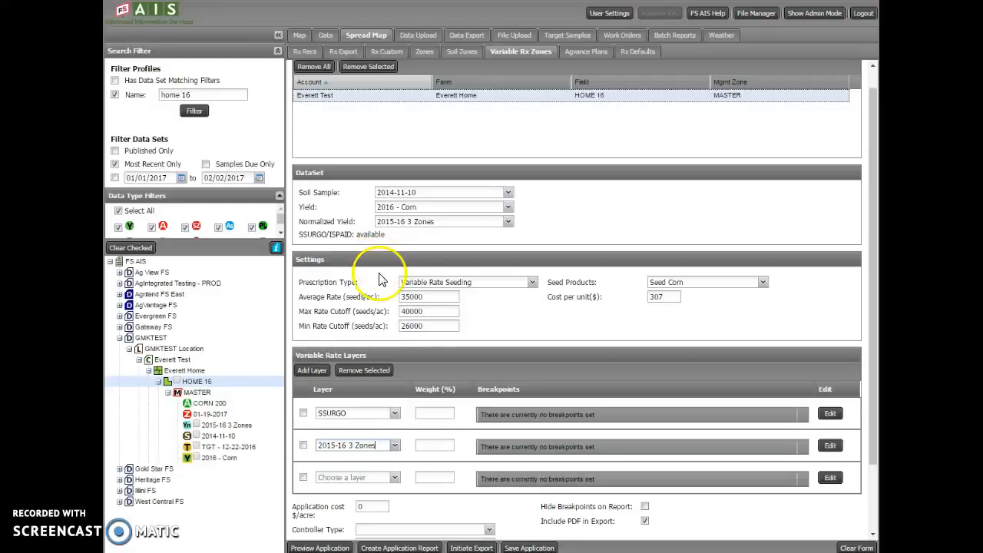
pyautogui.click(394, 477)
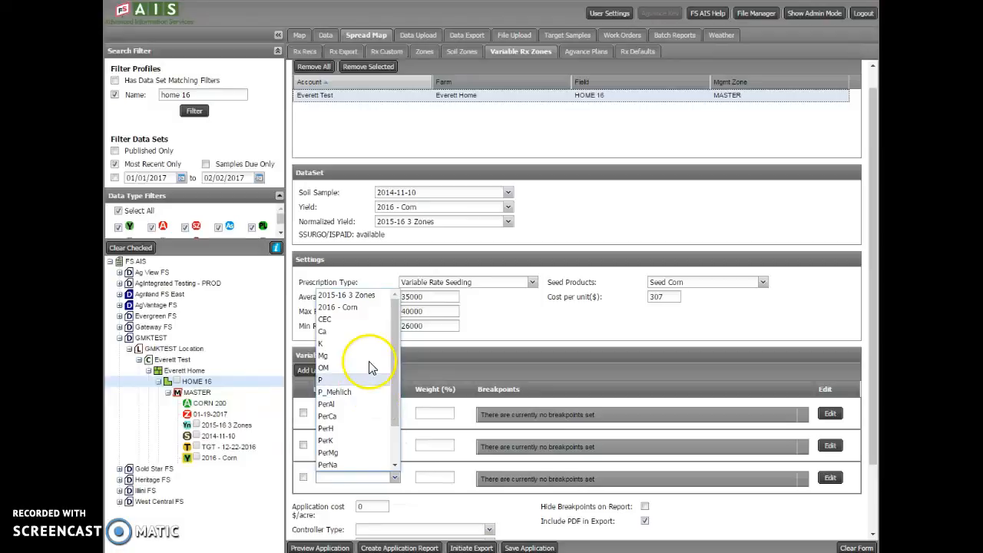
pyautogui.click(363, 319)
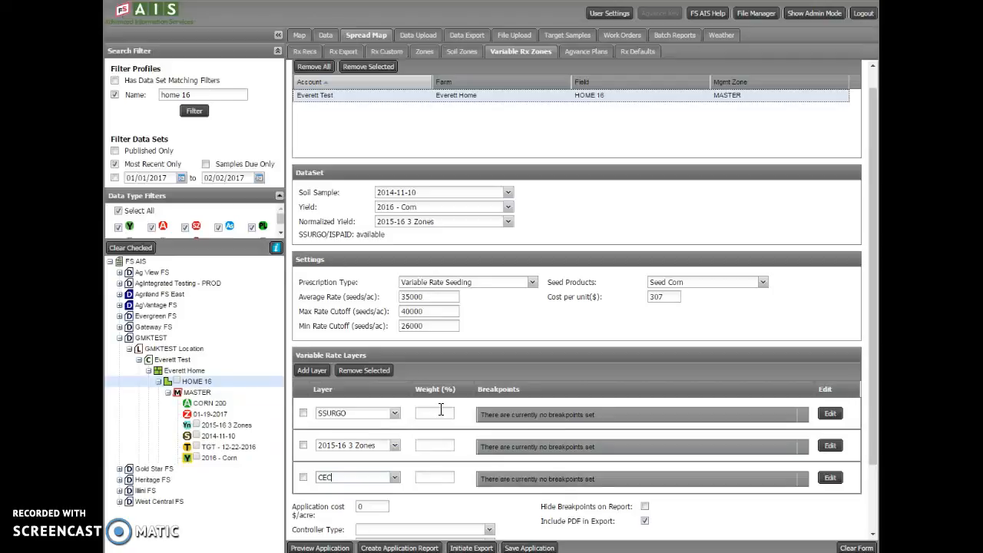
# Set the layer weights to 10% for SSURGO, 80% for 2015-16 3 Zones and 10% for CEC.
pyautogui.click(438, 439)
pyautogui.write('80')
pyautogui.click(436, 412)
pyautogui.write('10')
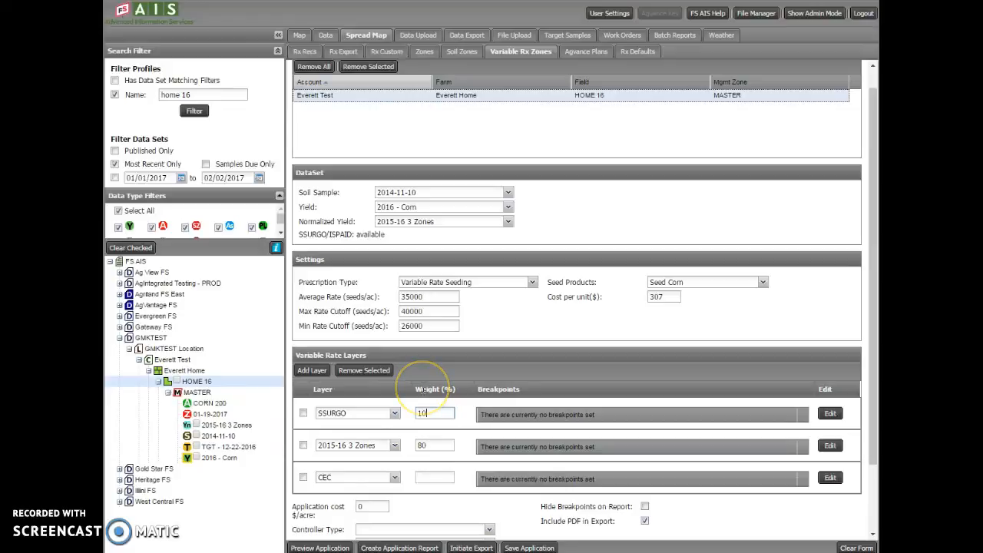
pyautogui.click(427, 477)
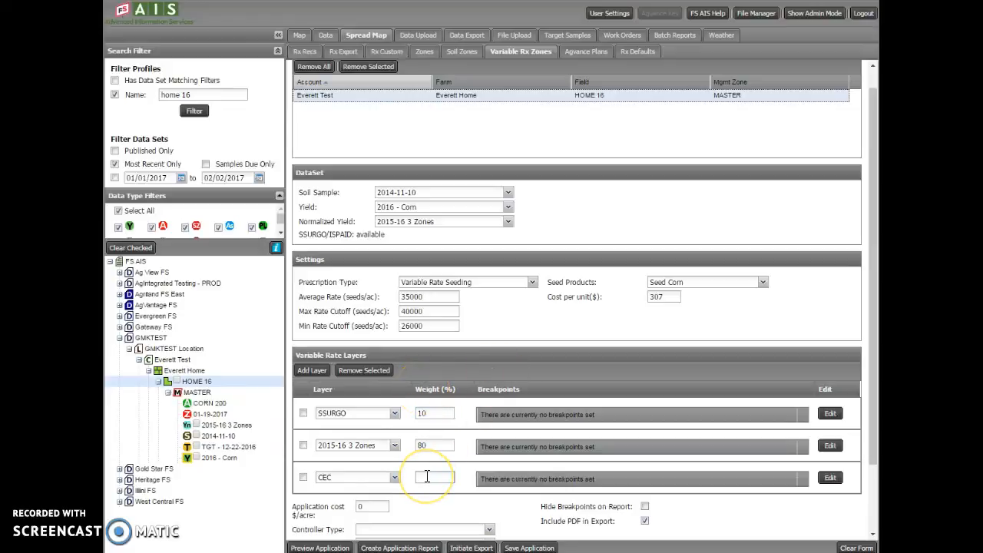
pyautogui.write('10')
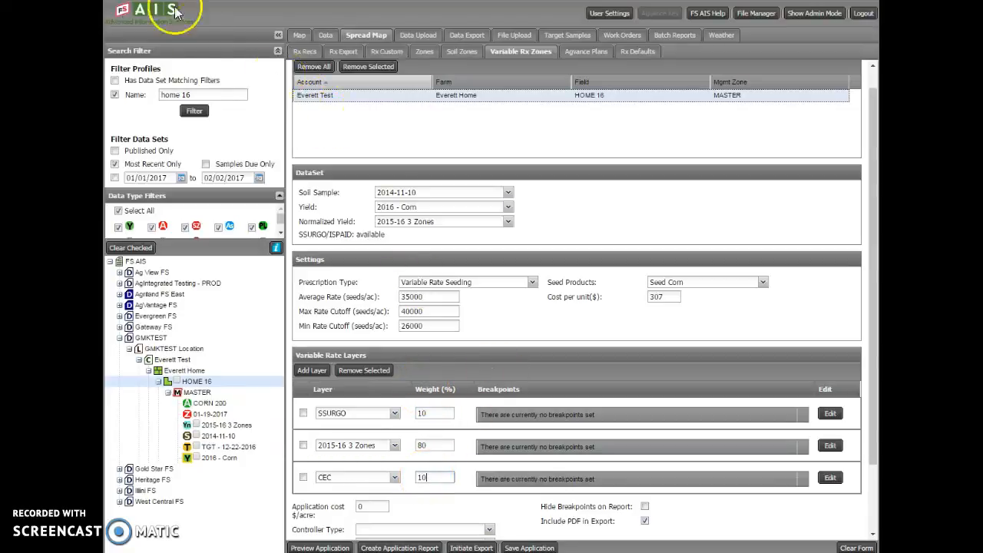
pyautogui.click(612, 156)
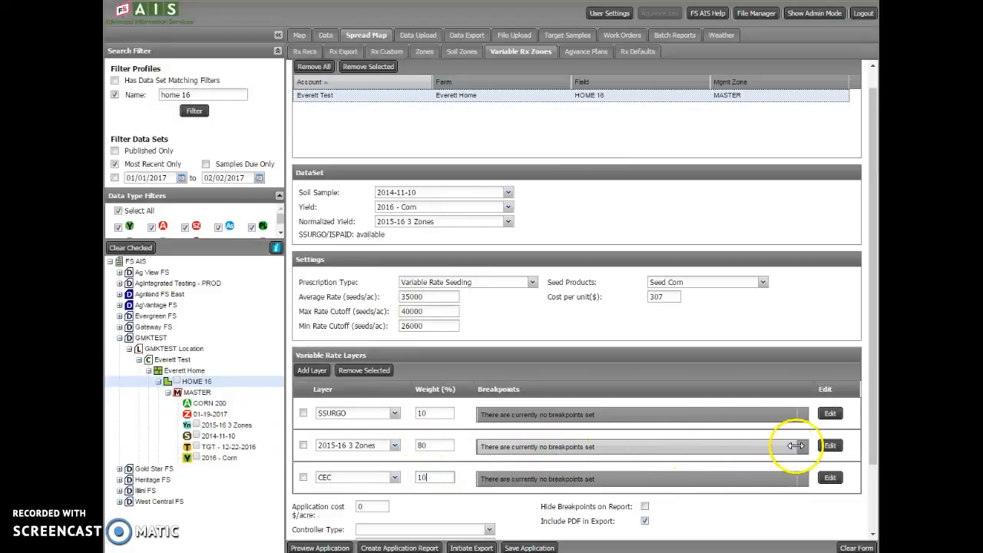
# Open the SSURGO layer's breakpoints and sort the soil types by corn yield in descending order.
pyautogui.click(831, 414)
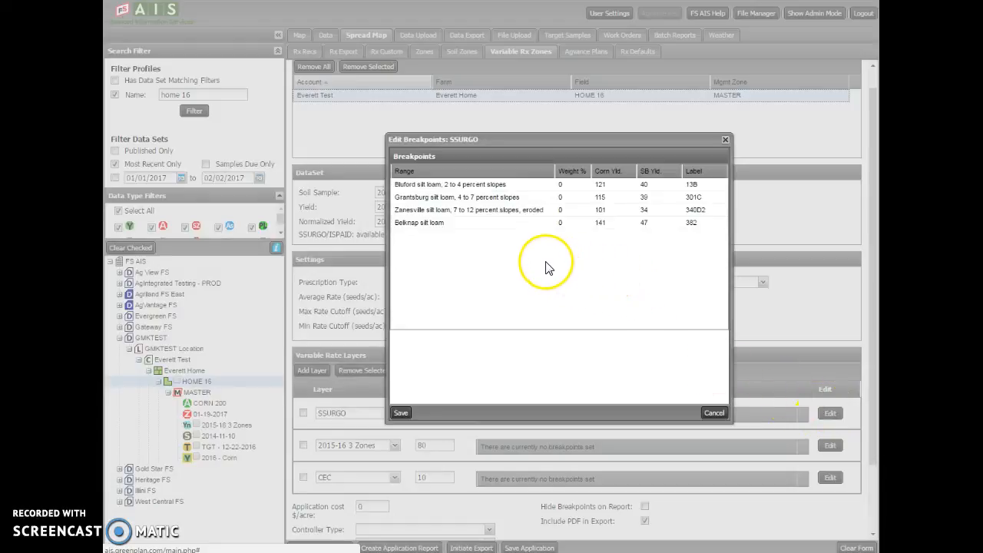
pyautogui.click(633, 172)
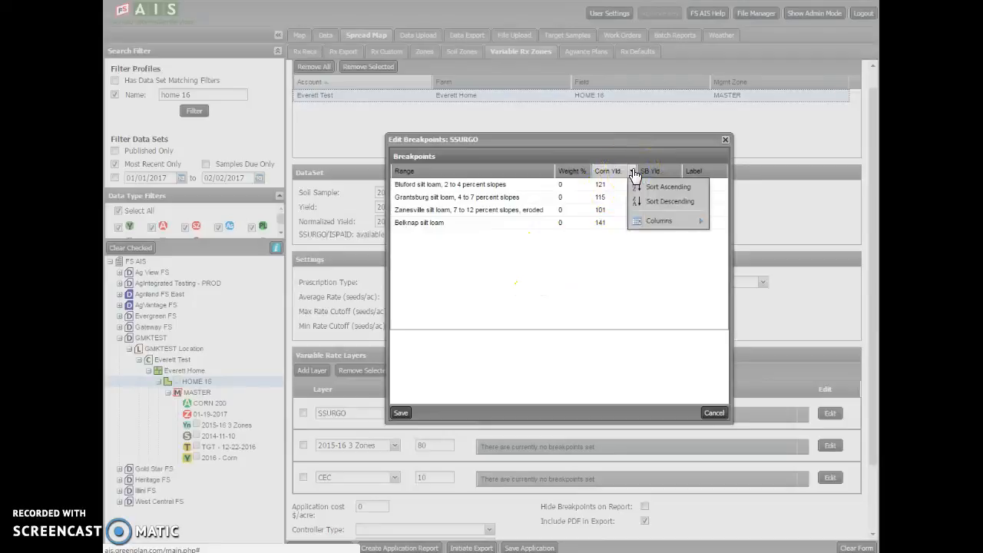
pyautogui.click(655, 202)
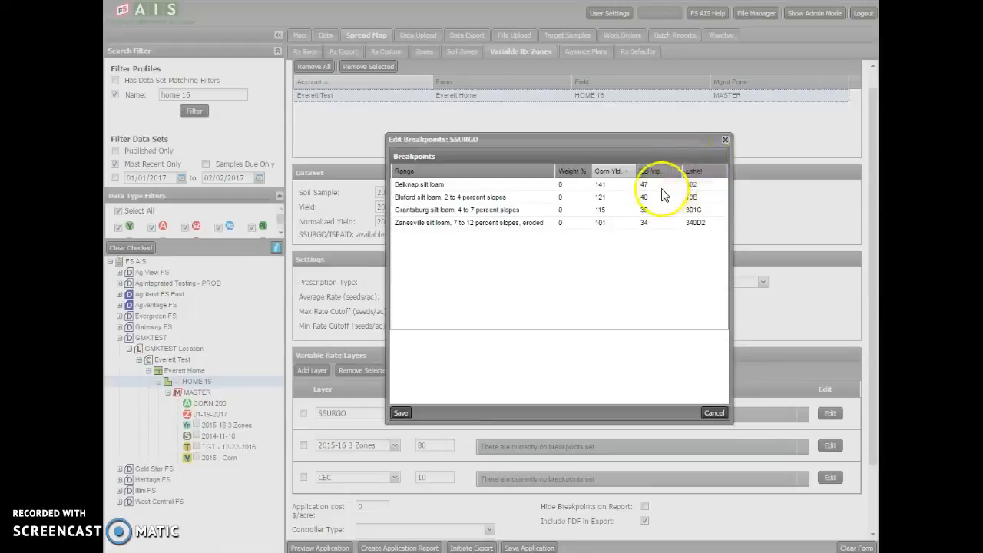
# Set the SSURGO breakpoint weights to 20% for Belknap, 10% for Bluford and -20% for Zanesville, and save them.
pyautogui.click(568, 185)
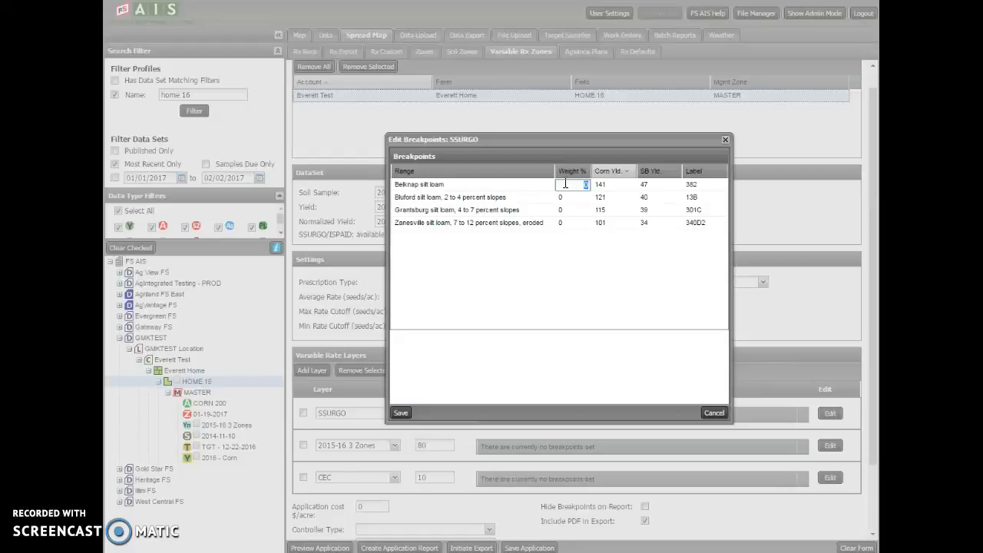
pyautogui.write('20')
pyautogui.click(577, 198)
pyautogui.write('40')
pyautogui.click(572, 223)
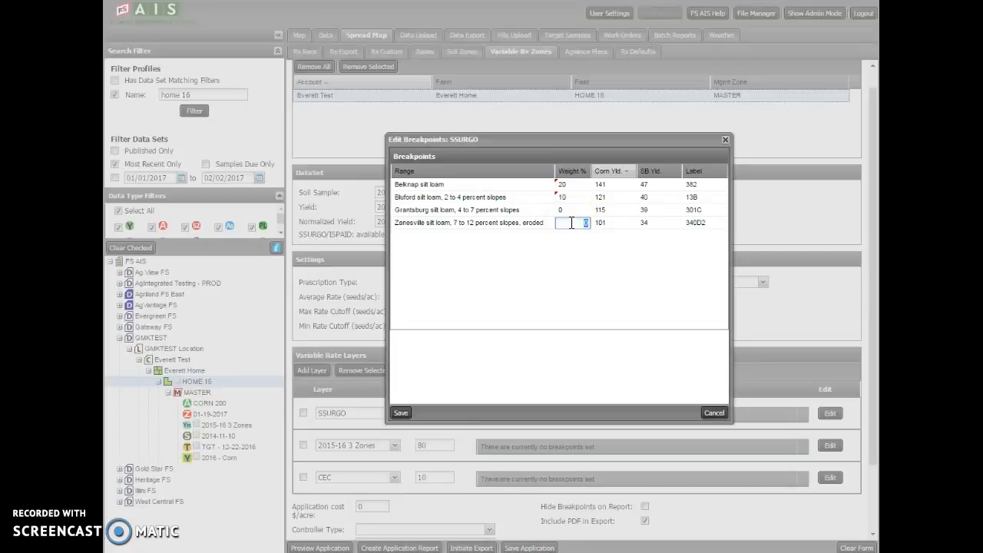
pyautogui.write('-20')
pyautogui.click(588, 220)
pyautogui.click(401, 414)
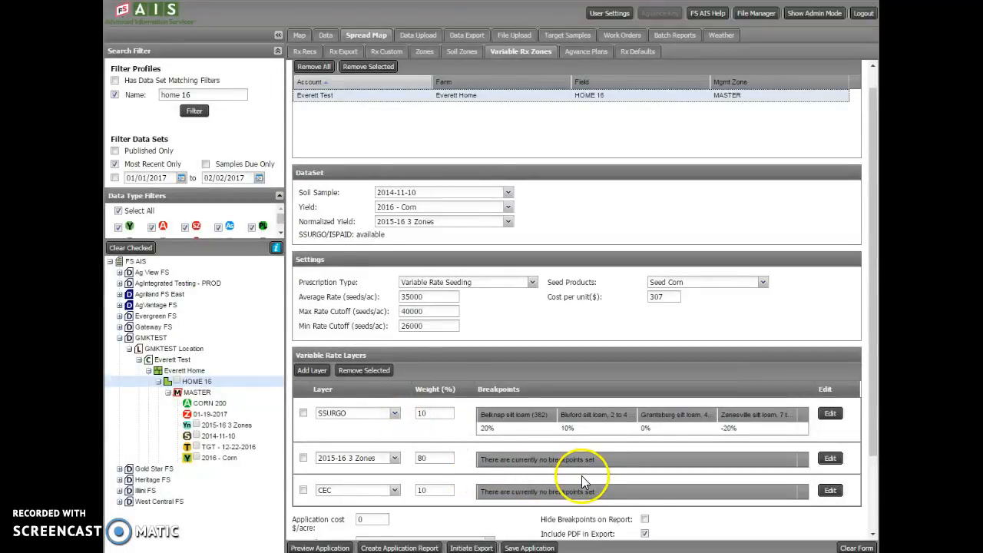
# Set the 2015-16 3 Zones breakpoint weights to -10% for Below Average and 10% for Above Average, and save them.
pyautogui.click(828, 458)
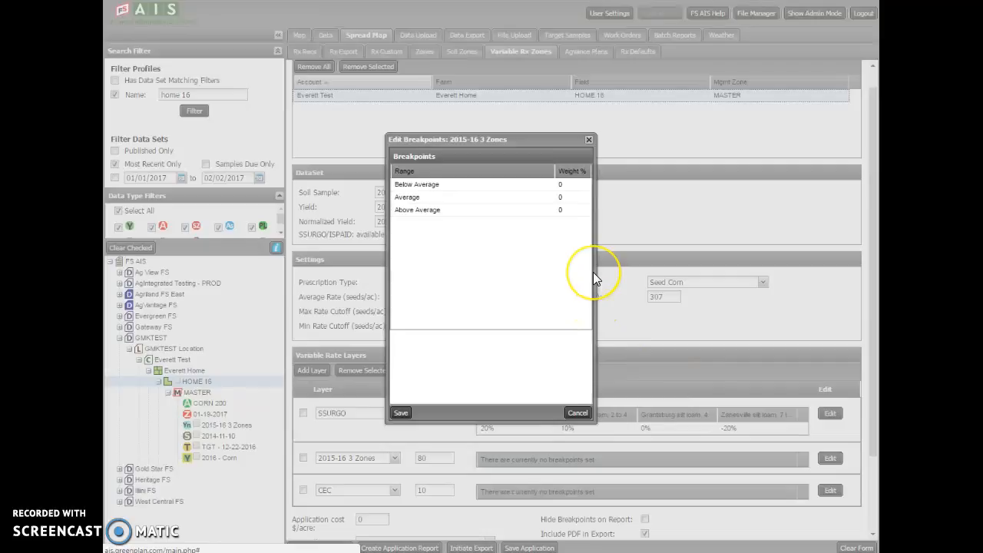
pyautogui.click(568, 184)
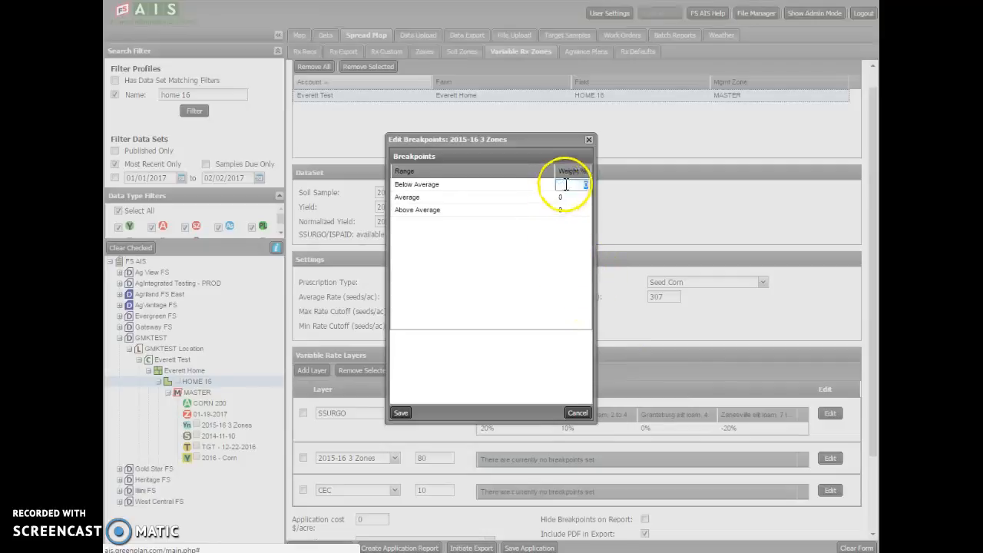
pyautogui.write('-10')
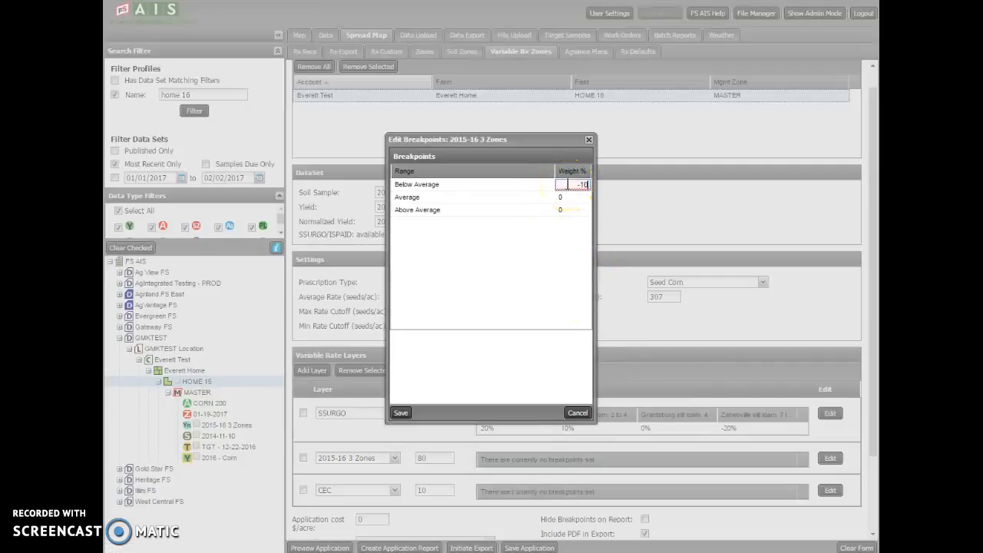
pyautogui.click(575, 211)
pyautogui.write('10')
pyautogui.click(402, 415)
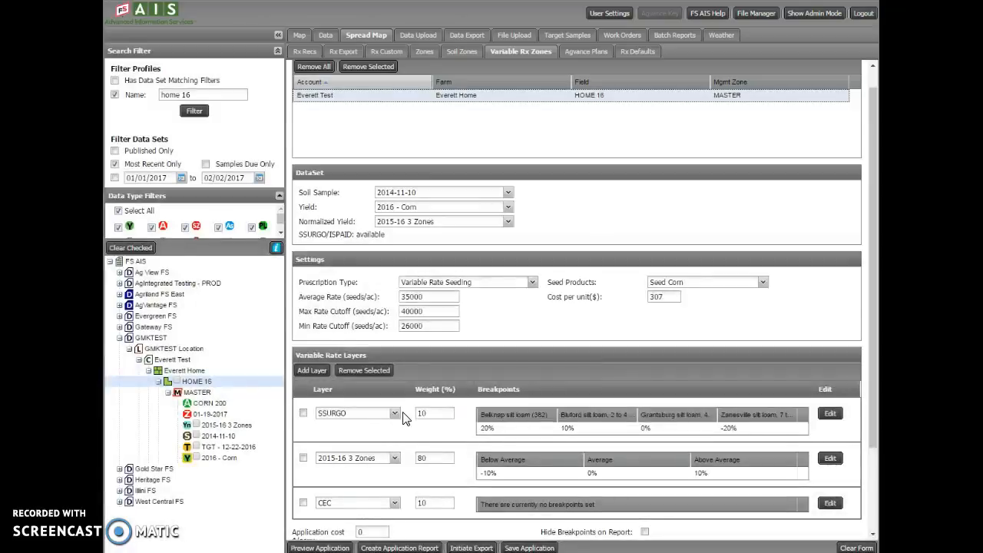
# Define the CEC layer's three-zone breakpoints at 6 and 9, and save them.
pyautogui.click(780, 532)
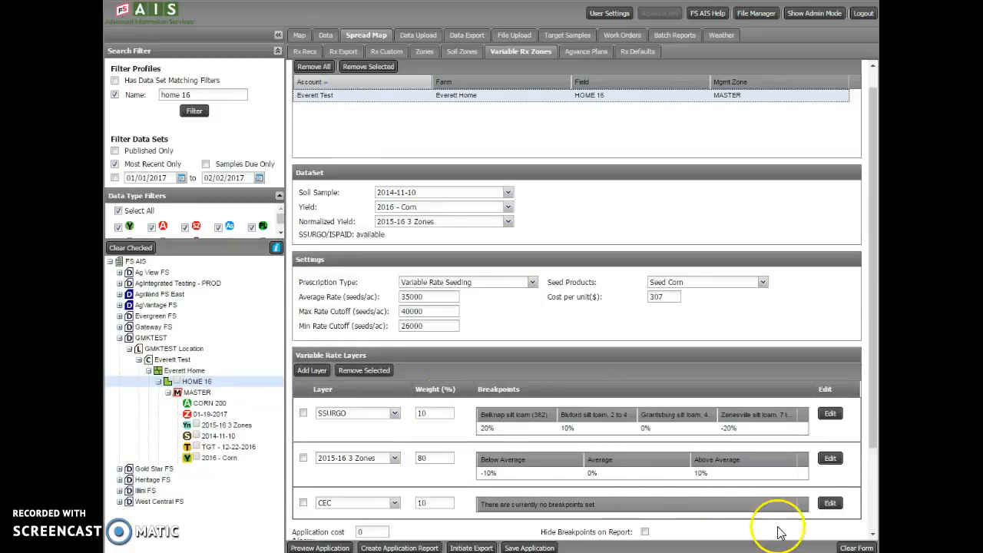
pyautogui.click(836, 503)
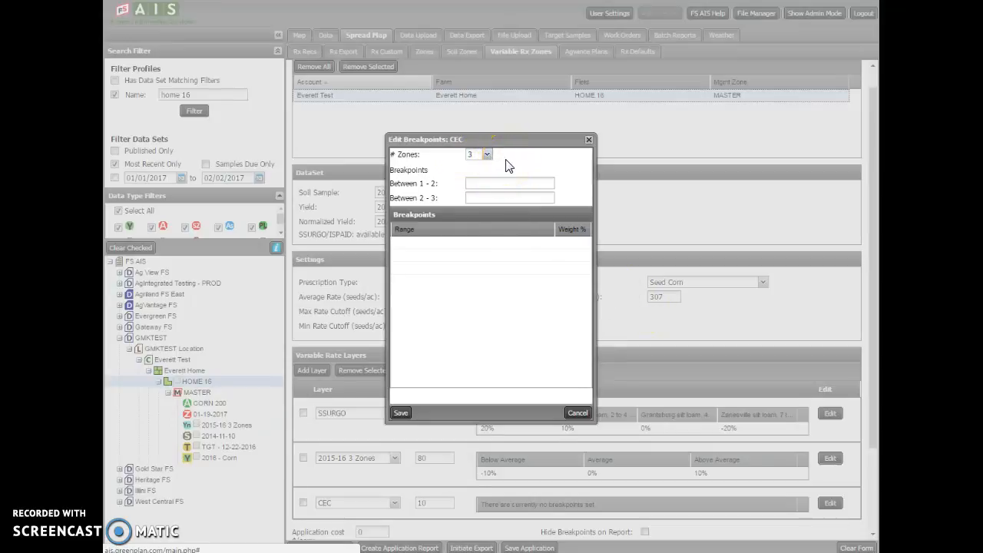
pyautogui.click(492, 182)
pyautogui.write('6')
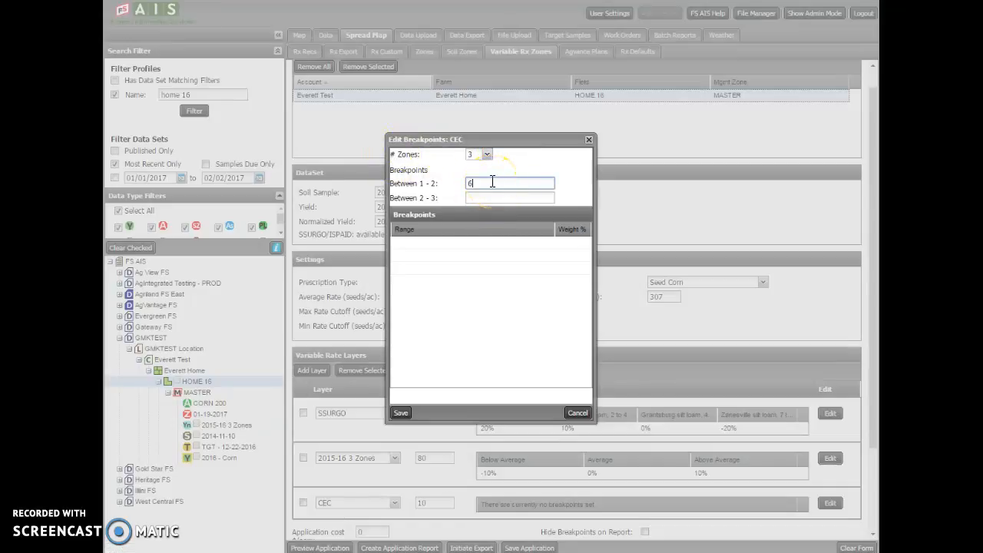
pyautogui.click(517, 197)
pyautogui.write('9')
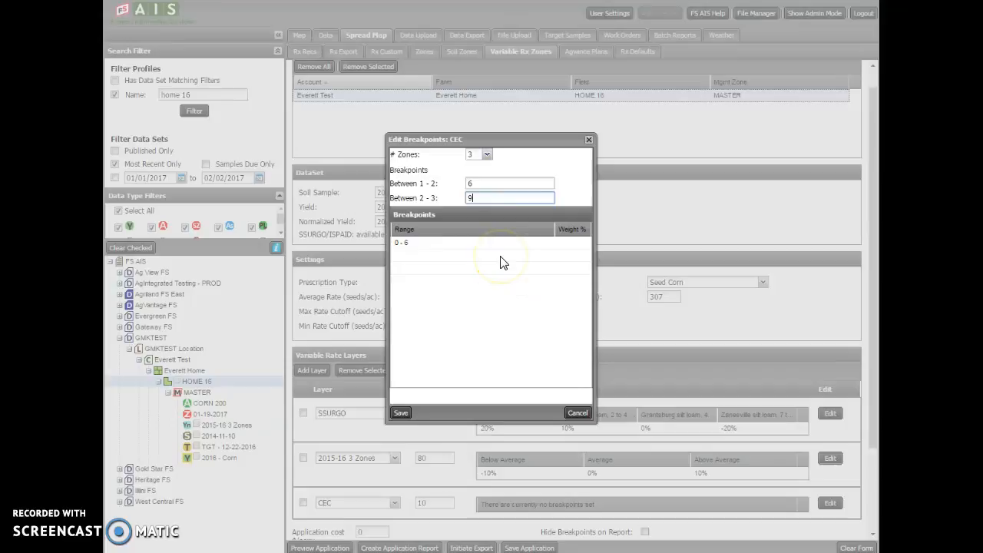
pyautogui.click(494, 183)
pyautogui.click(400, 413)
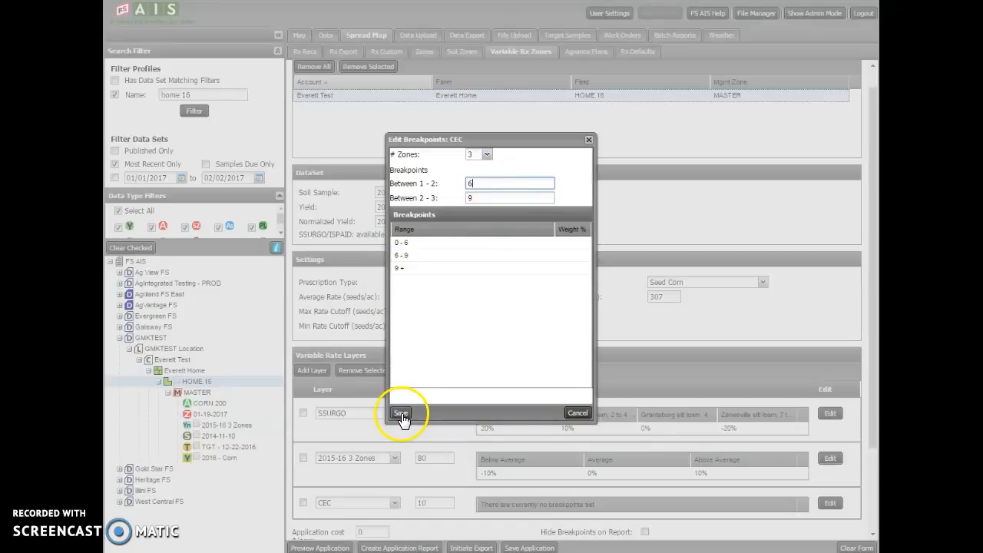
pyautogui.click(400, 413)
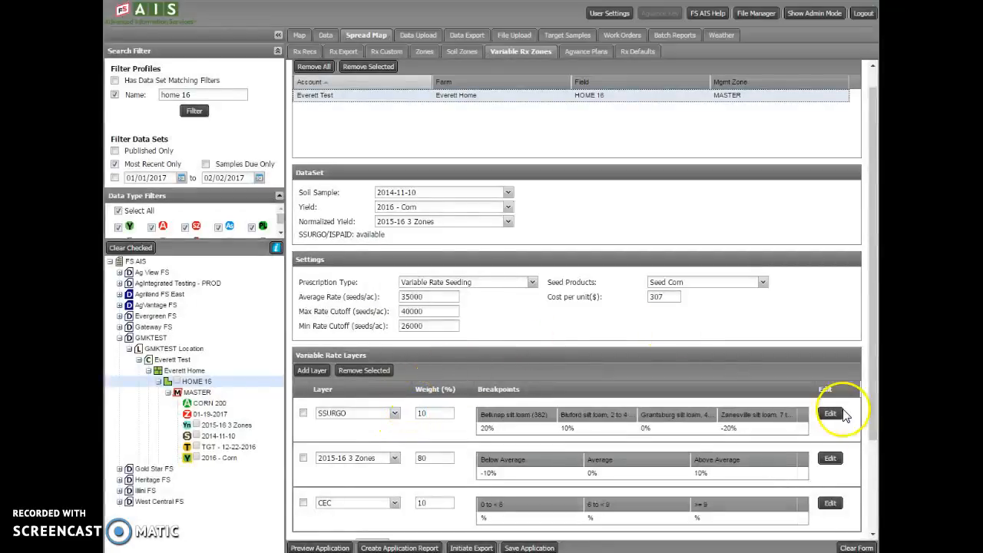
# Set the CEC breakpoint weights to -10% for 0 - 6, 0% for 6 - 9 and 10% for 9 +, and save them.
pyautogui.click(833, 505)
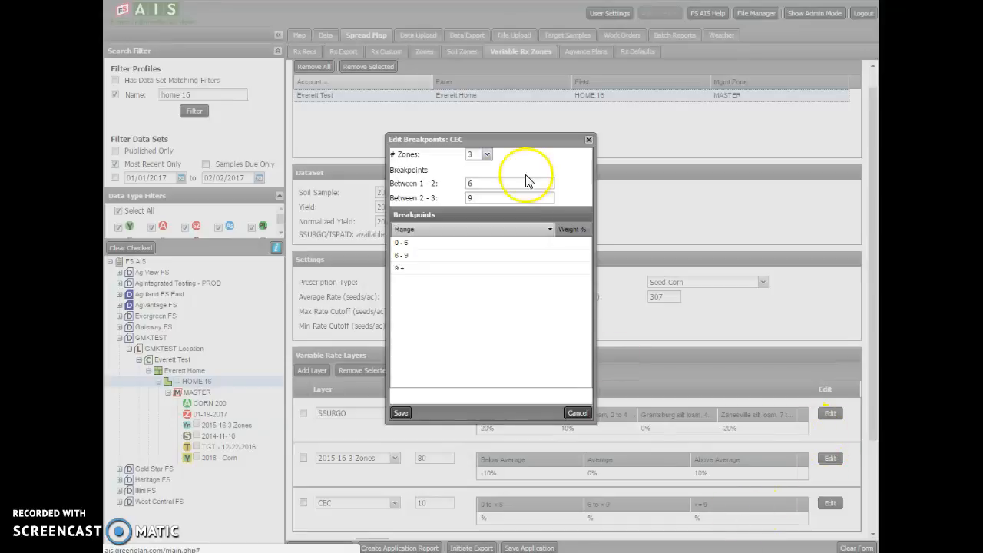
pyautogui.click(578, 243)
pyautogui.write('10')
pyautogui.click(571, 254)
pyautogui.write('6')
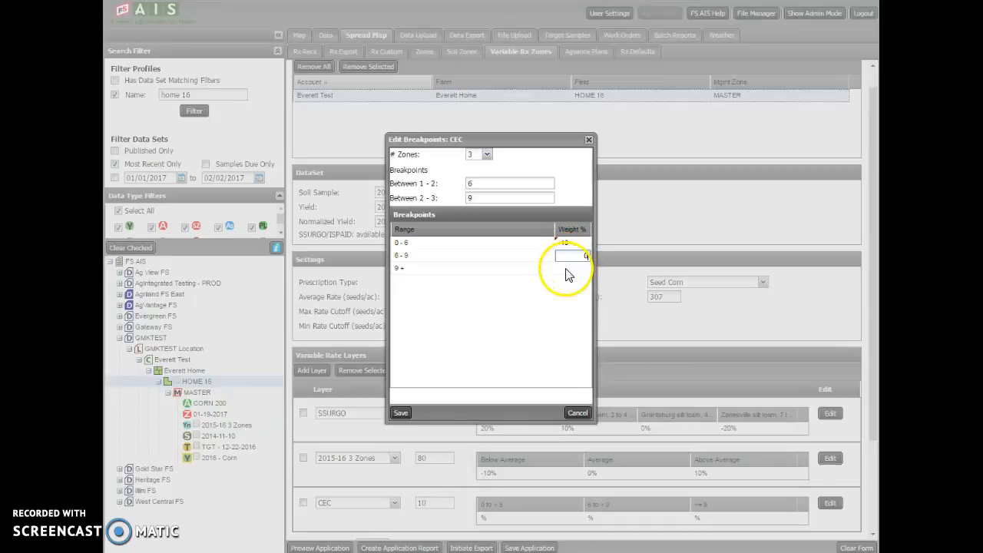
pyautogui.click(572, 268)
pyautogui.write('10')
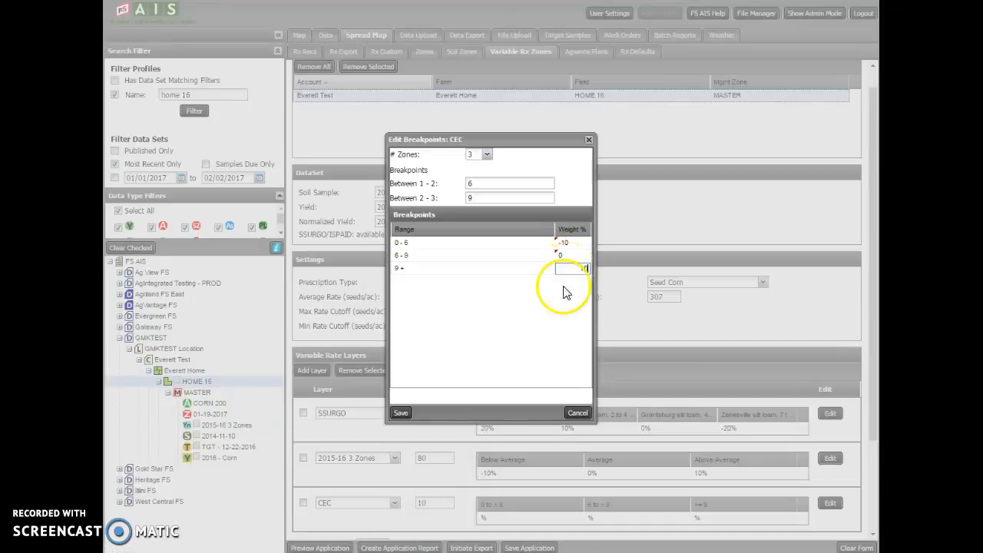
pyautogui.click(403, 413)
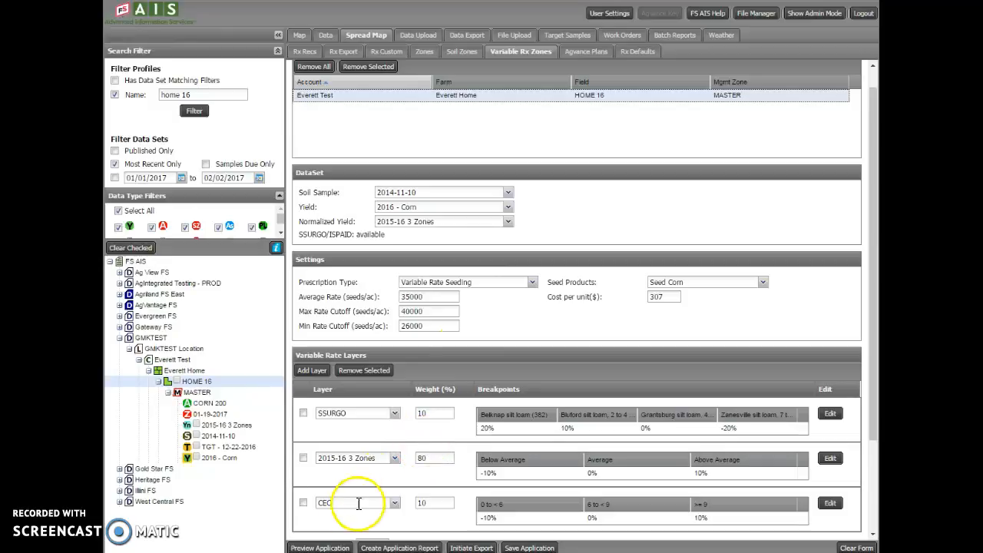
# Preview the Seed Corn application map and create the application report.
pyautogui.click(320, 547)
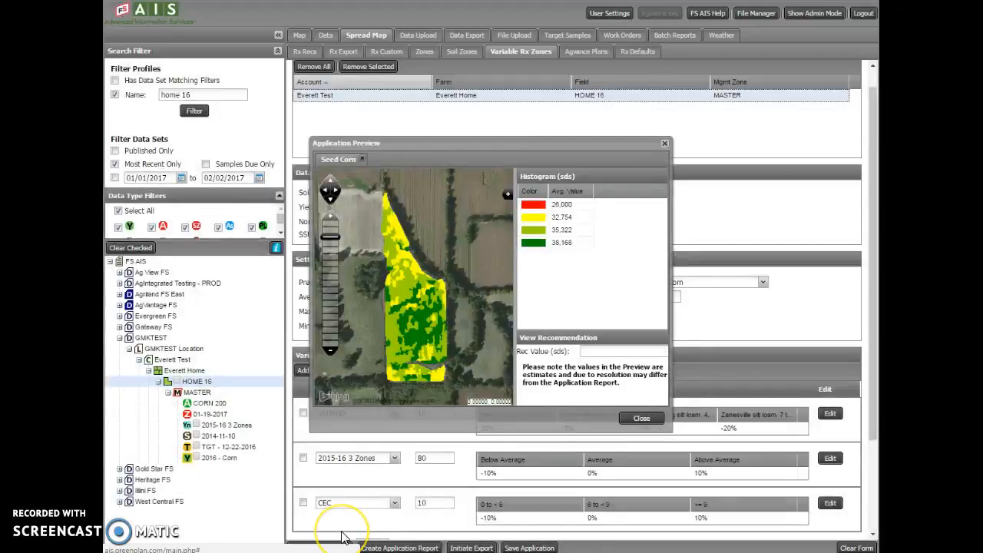
pyautogui.click(637, 418)
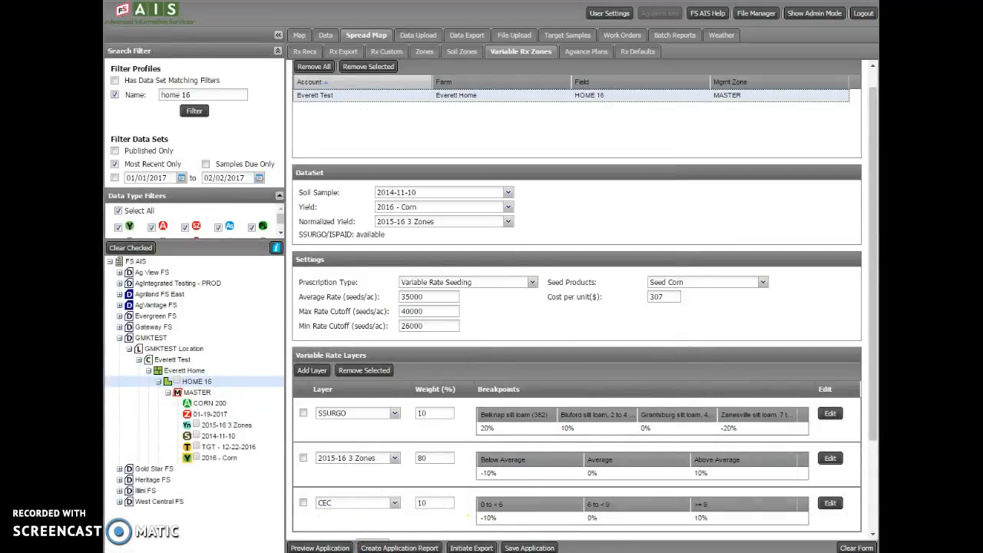
pyautogui.click(417, 548)
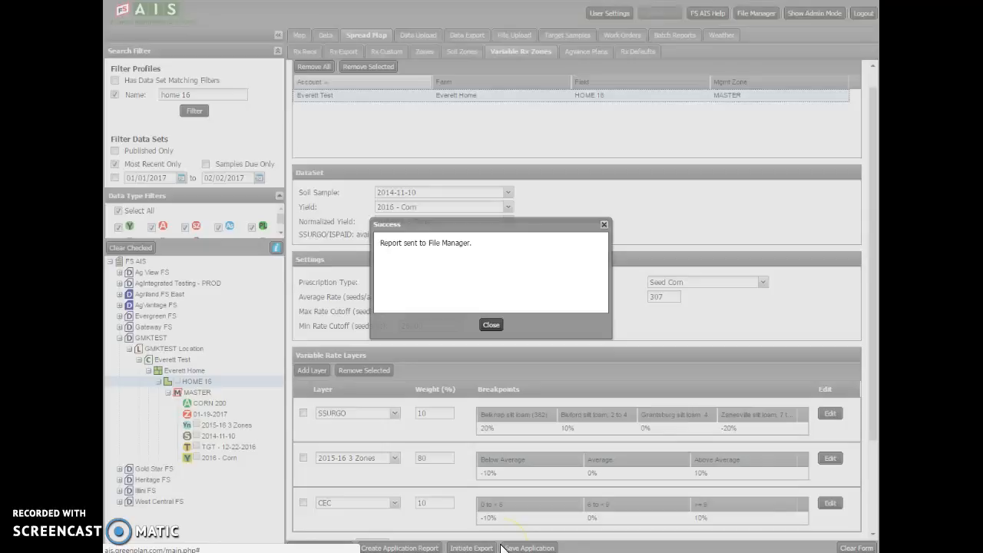
pyautogui.click(490, 324)
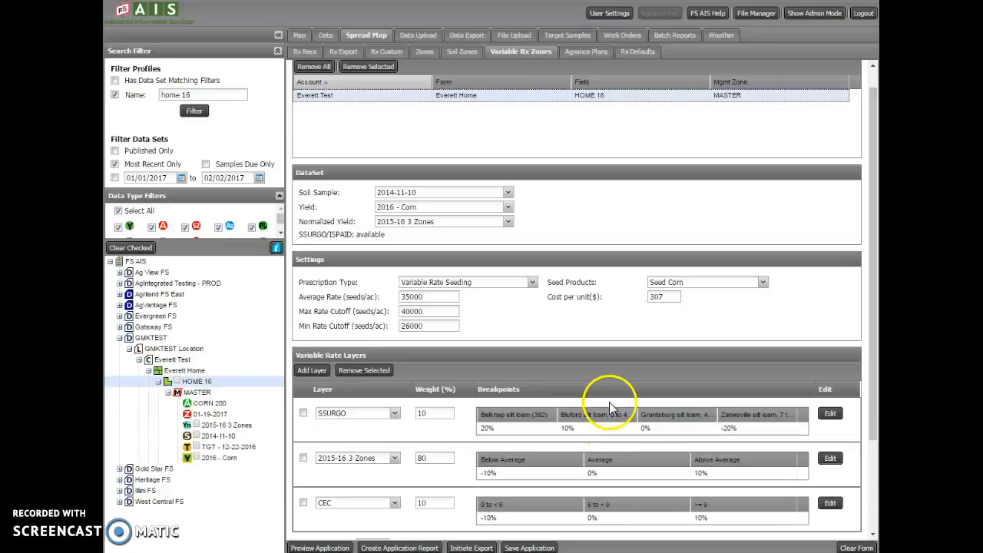
# Save the application under the name 2017-02-02 Variable Rx App.
pyautogui.click(529, 548)
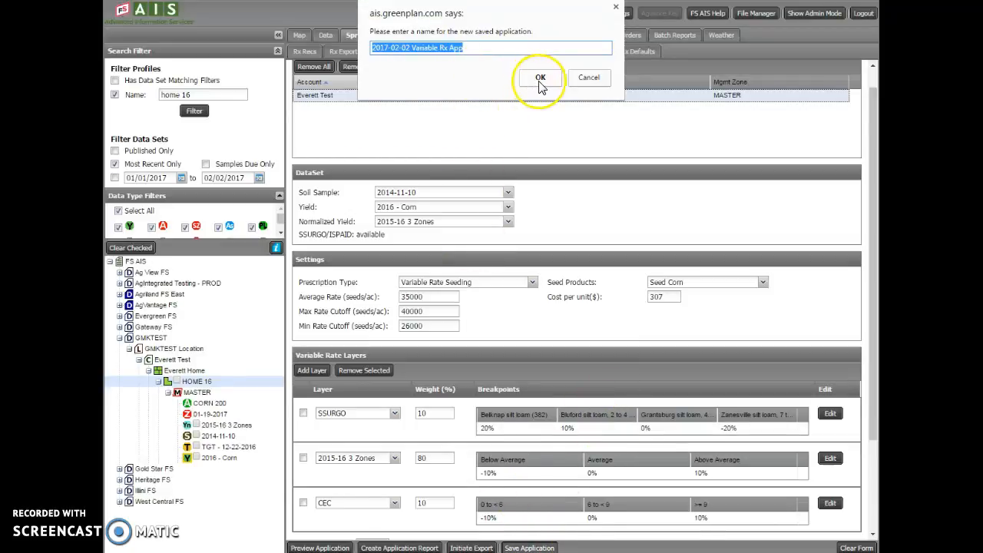
pyautogui.click(539, 80)
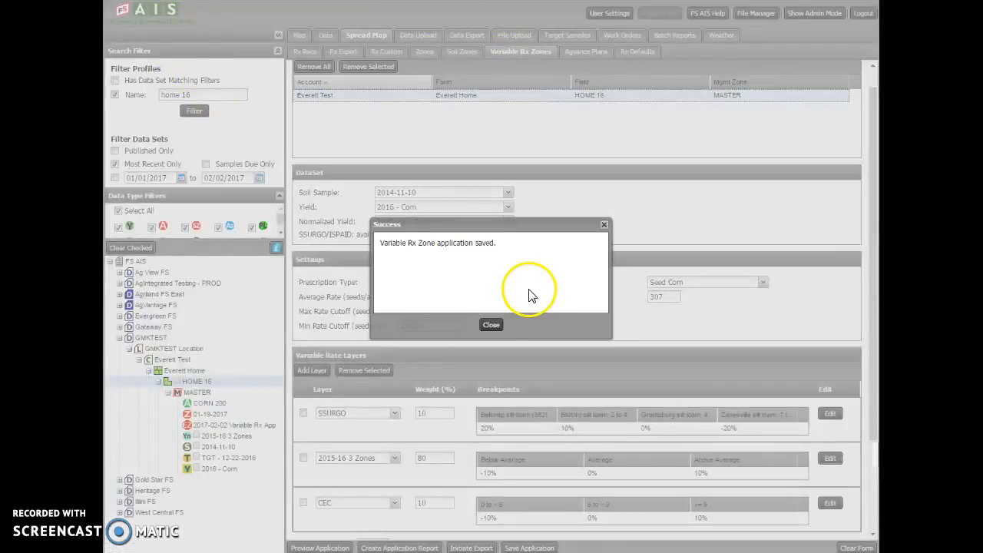
pyautogui.click(490, 327)
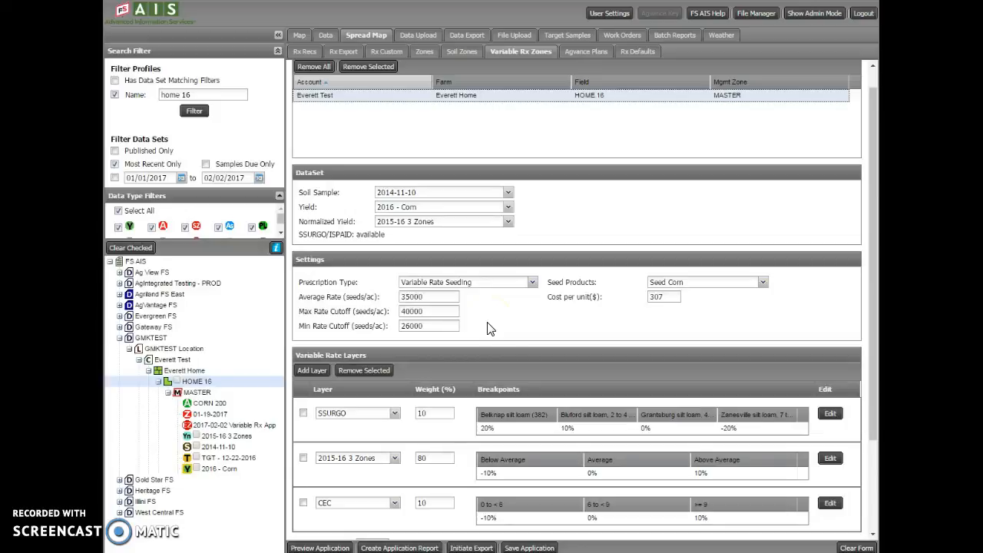
# Clear the prescription form and load the saved 2017-02-02 Variable Rx App from the HOME 16 field.
pyautogui.click(856, 546)
pyautogui.click(443, 207)
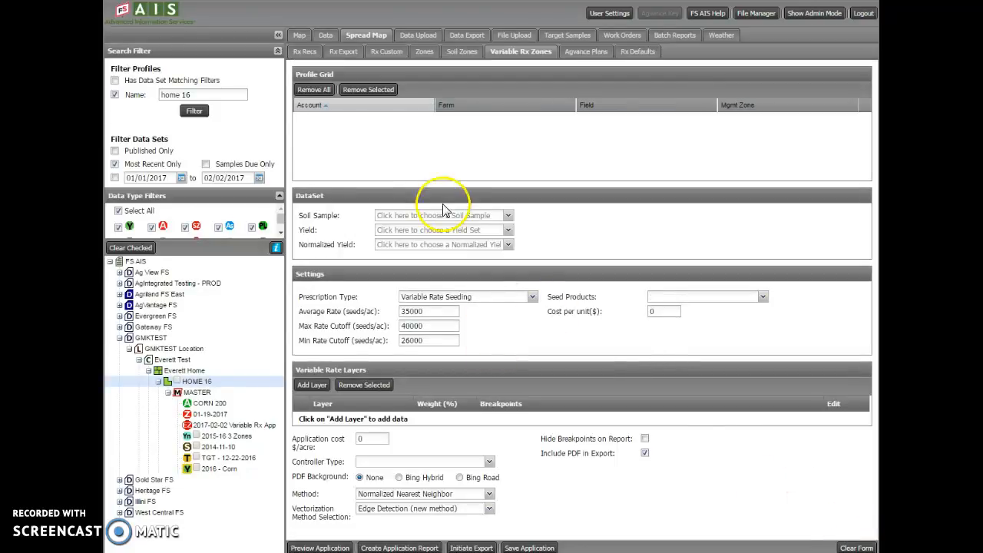
pyautogui.rightClick(226, 430)
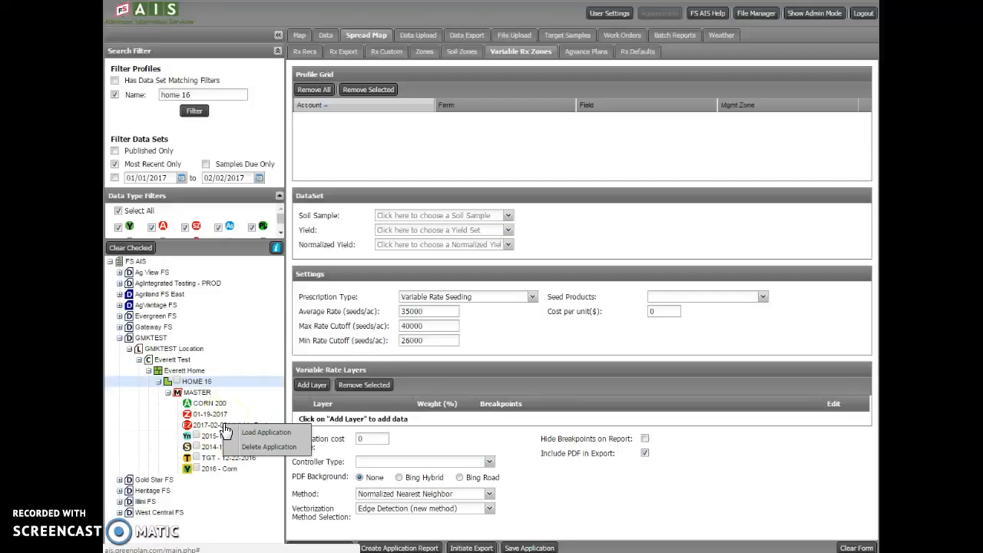
pyautogui.click(254, 434)
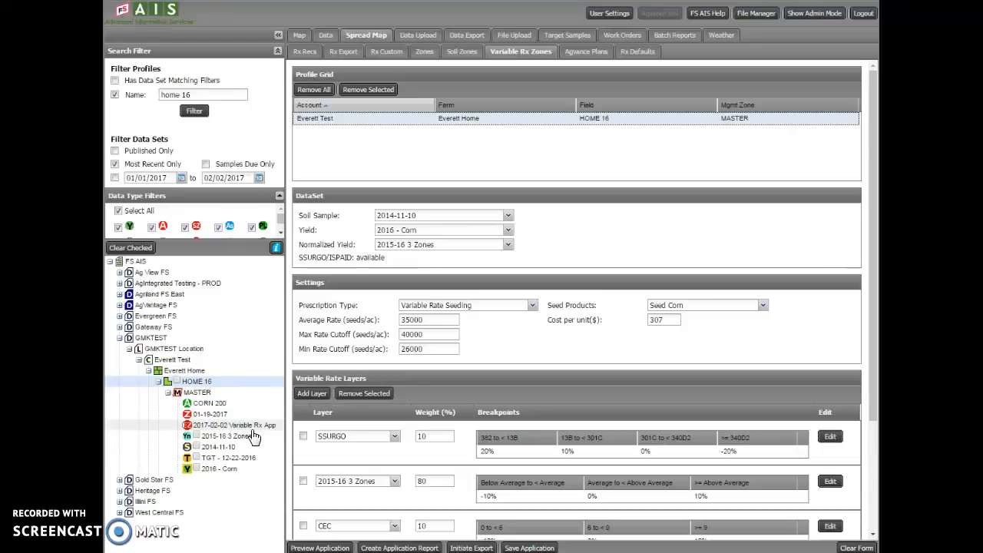
pyautogui.moveTo(253, 436); pyautogui.dragTo(286, 438)
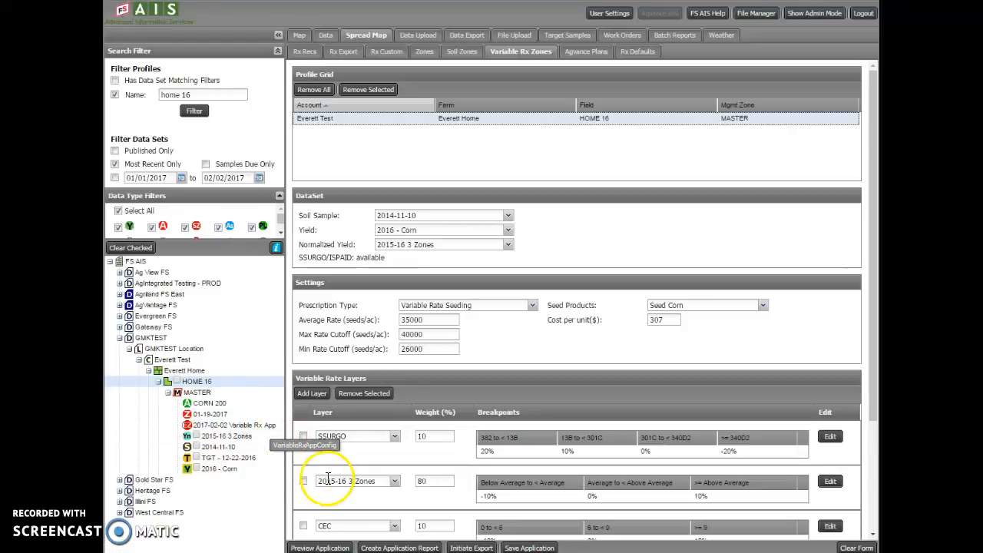
# Remove the CEC layer from the variable rate layers and set the SSURGO layer's weight to 20%.
pyautogui.click(304, 527)
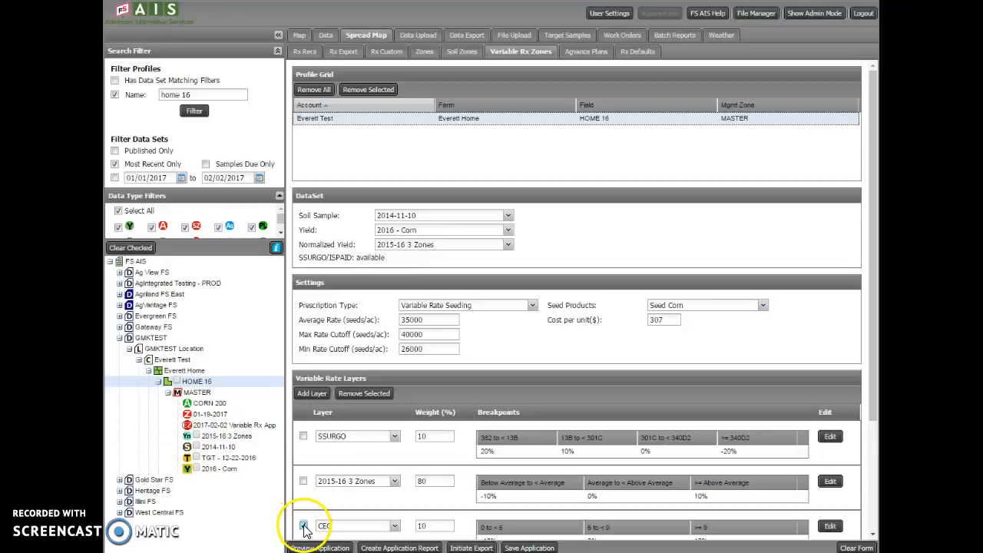
pyautogui.click(366, 395)
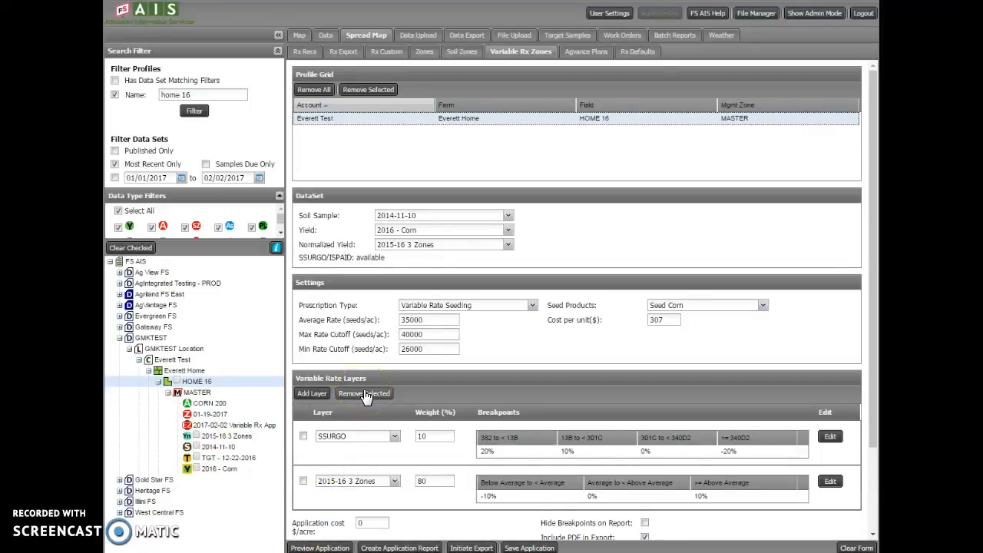
pyautogui.scroll(-1, 381, 462)
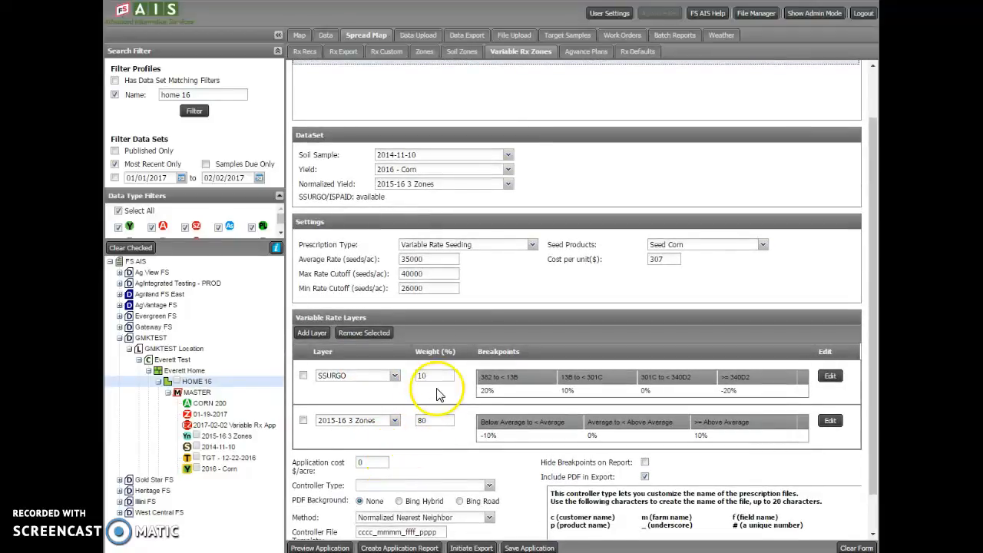
pyautogui.moveTo(436, 378); pyautogui.dragTo(409, 378)
pyautogui.write('20')
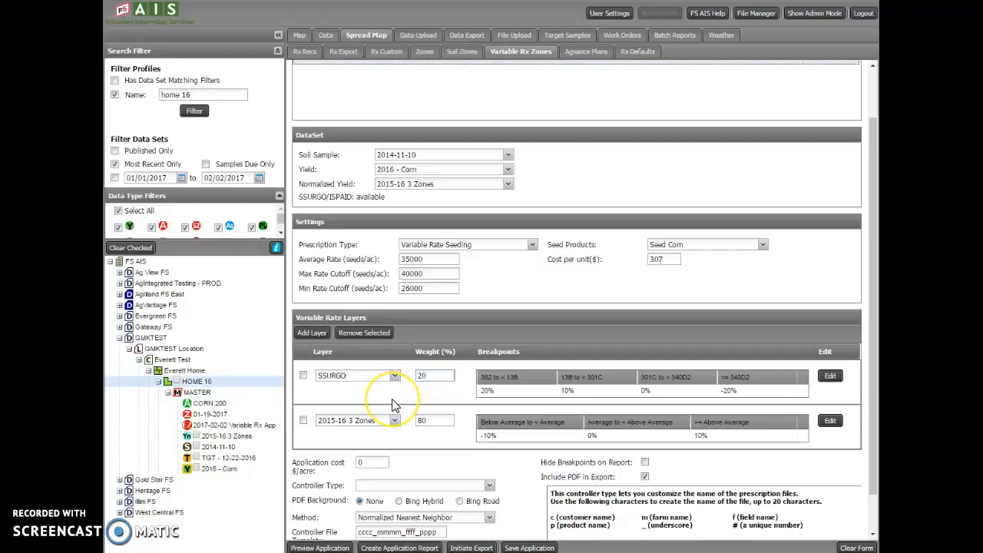
# Preview the Seed Corn application map with the 20% SSURGO and 80% 2015-16 3 Zones layers, and close the preview.
pyautogui.click(419, 408)
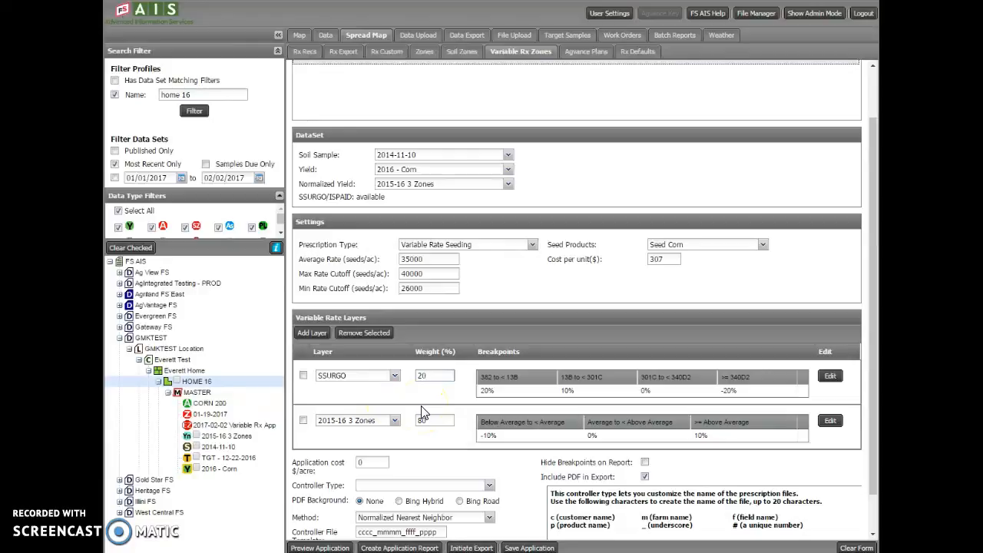
pyautogui.click(321, 547)
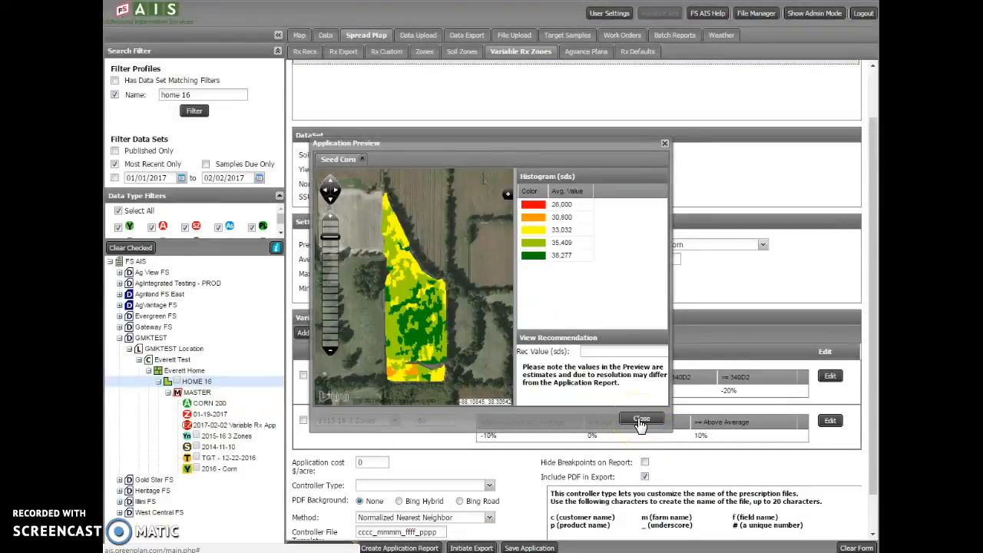
pyautogui.click(494, 543)
# Save the modified prescription as a new application named NO CEC instead of overwriting the existing one.
pyautogui.click(524, 547)
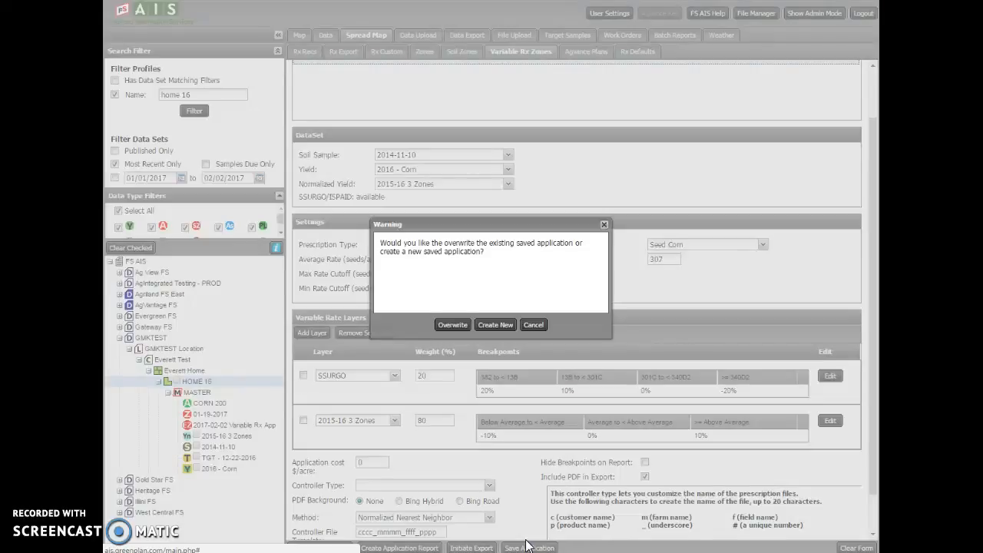
pyautogui.click(495, 324)
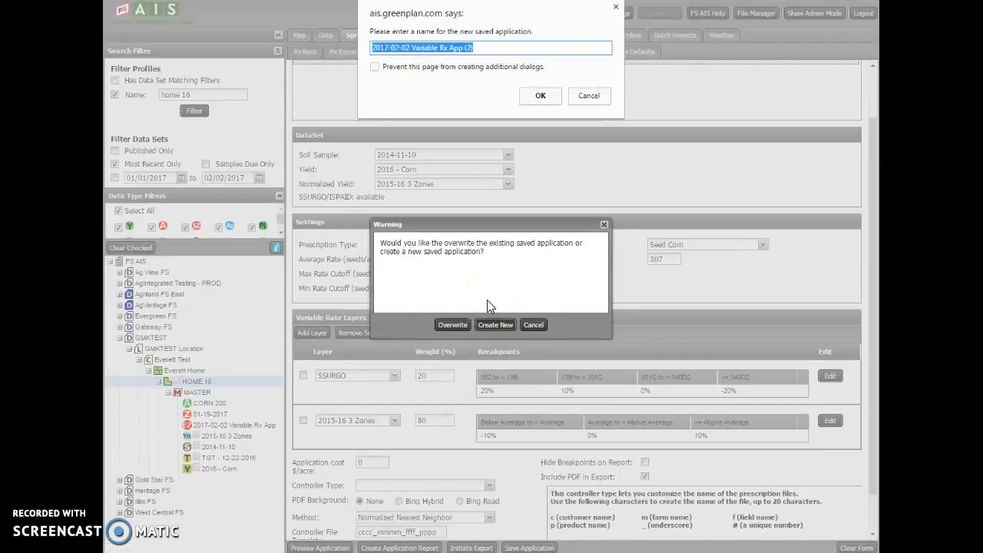
pyautogui.write('NO CEC')
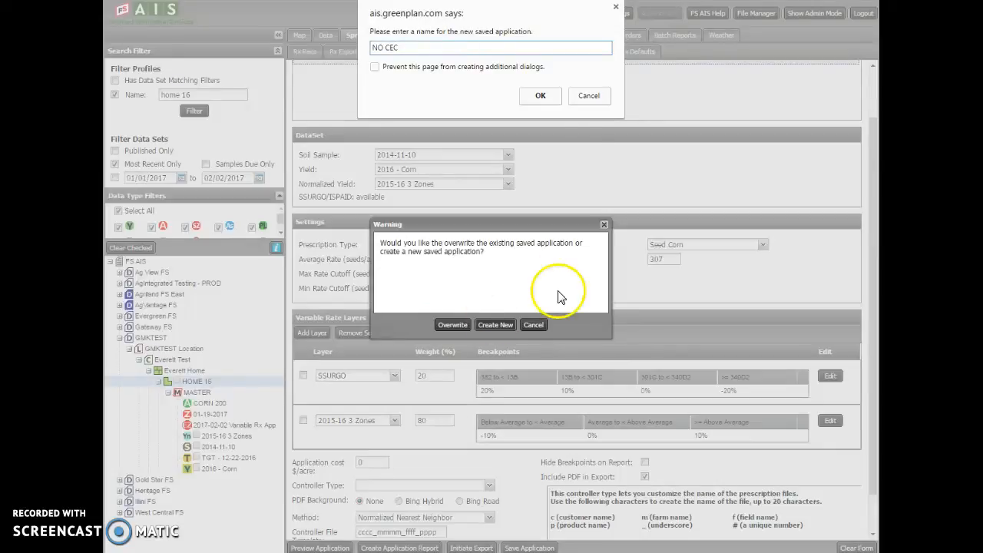
pyautogui.click(539, 95)
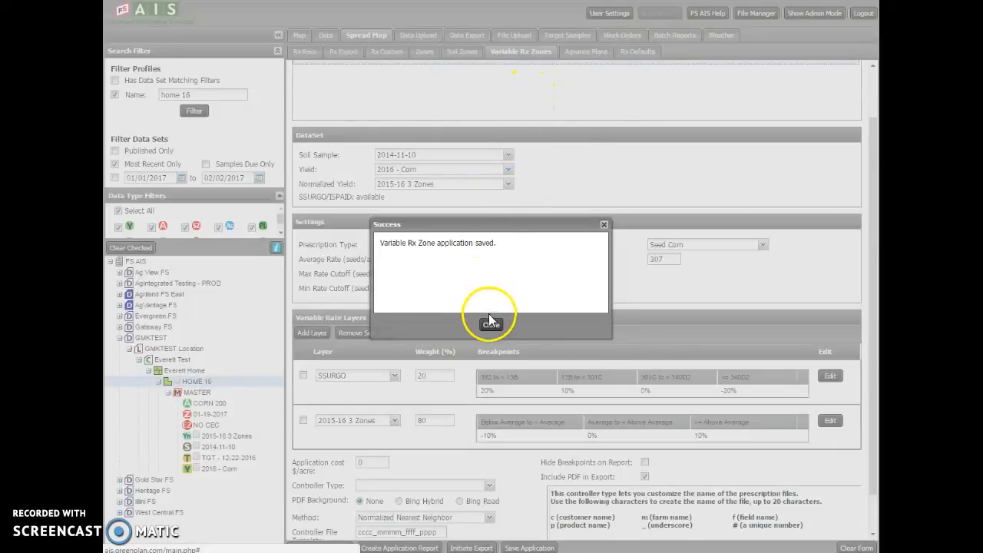
pyautogui.click(492, 325)
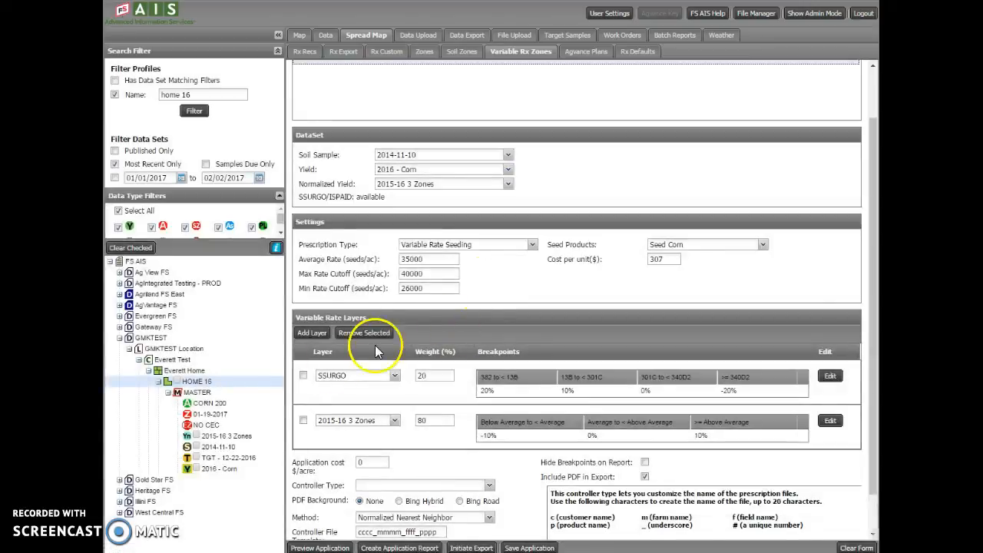